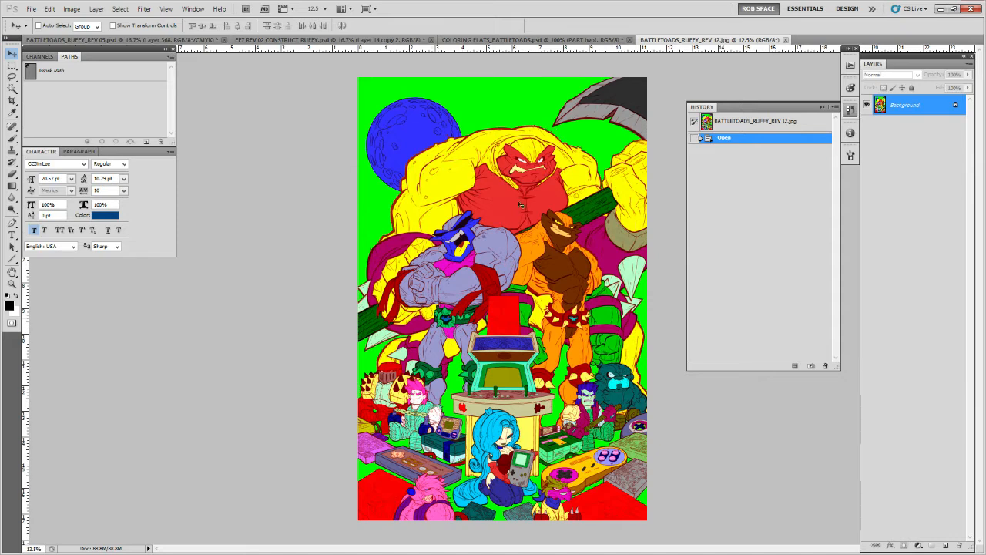
Open BATTLETOADS_RUFFY_REV 04.jpg and BATTLETOADS_RUFFY_REV 11.jpg together from the _WIP folder
left_click(31, 9)
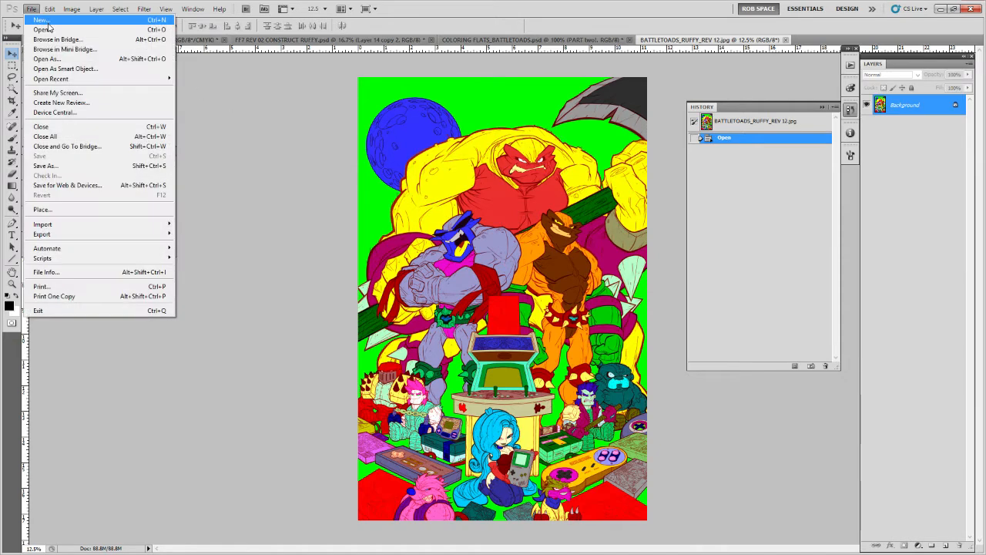
left_click(55, 30)
left_click(344, 206)
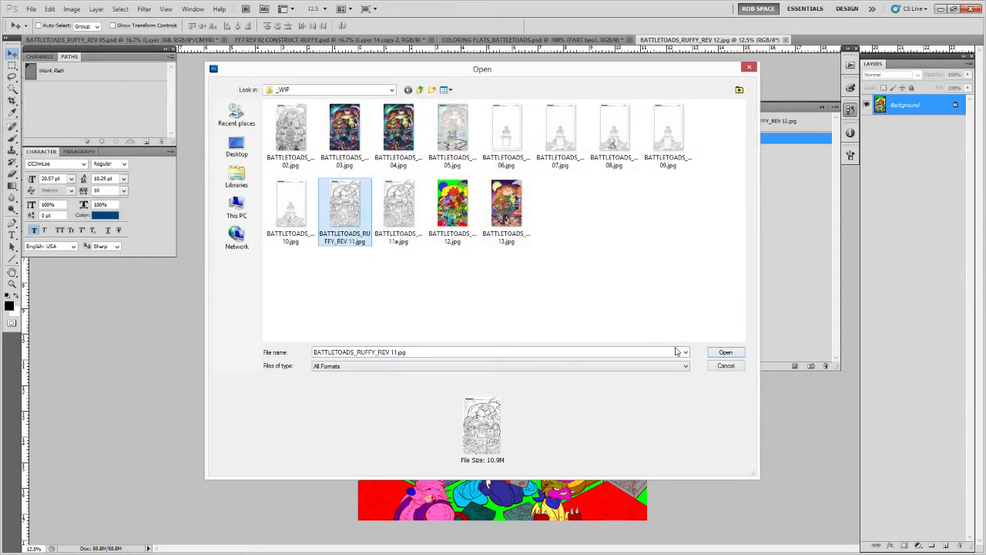
left_click(399, 131, "ctrl")
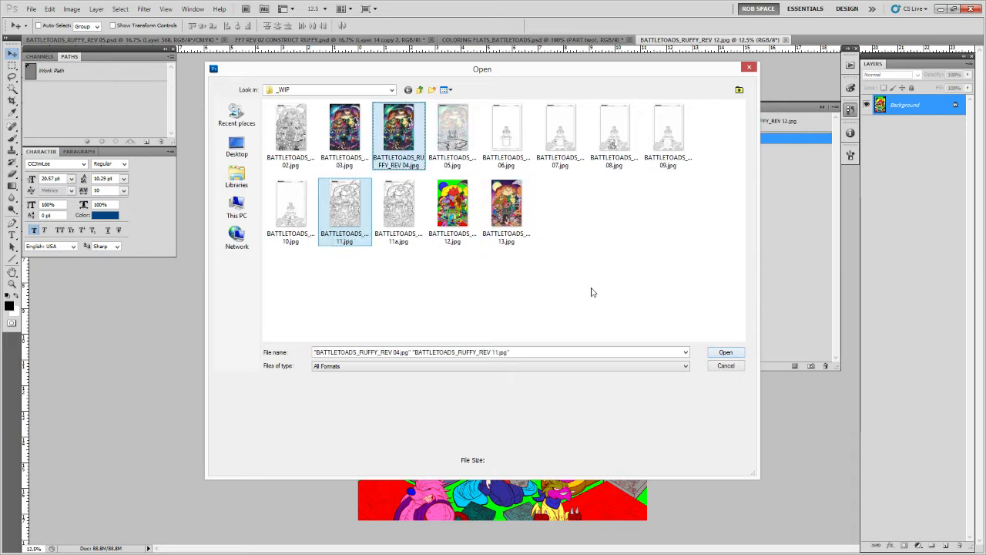
left_click(726, 352)
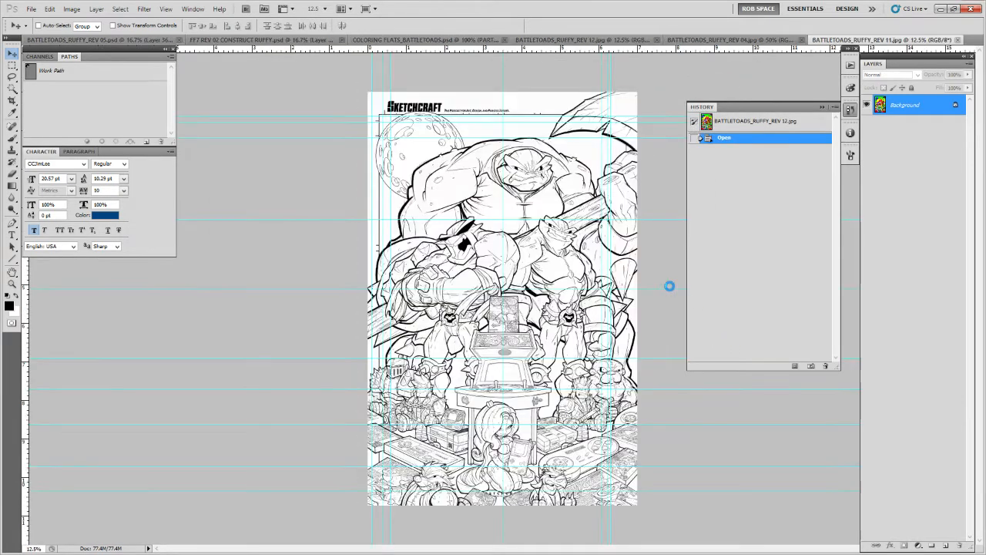
Examine the REV 04 color rough and inspect the REV 11 line art up close around the figures and arcade cabinet
left_click(732, 39)
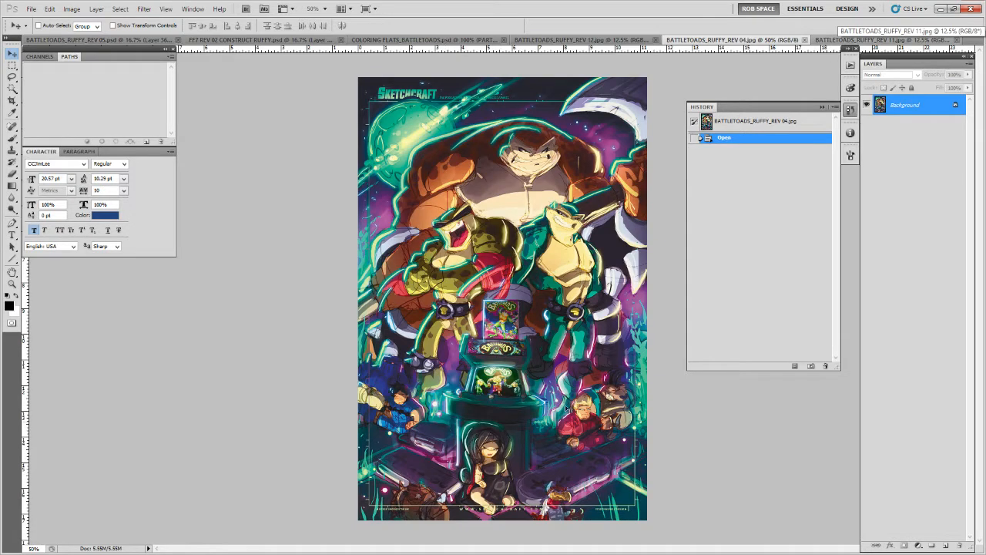
left_click(840, 41)
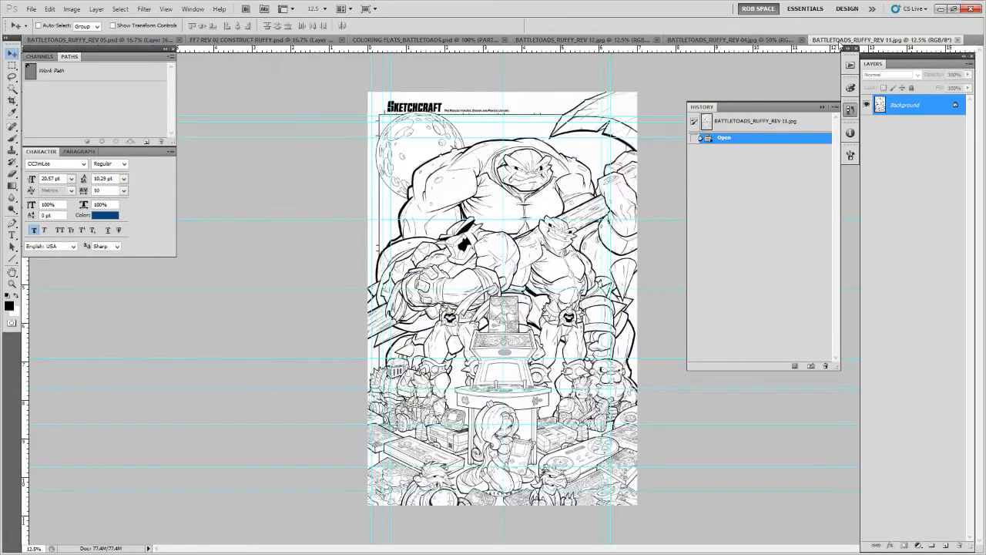
key("z")
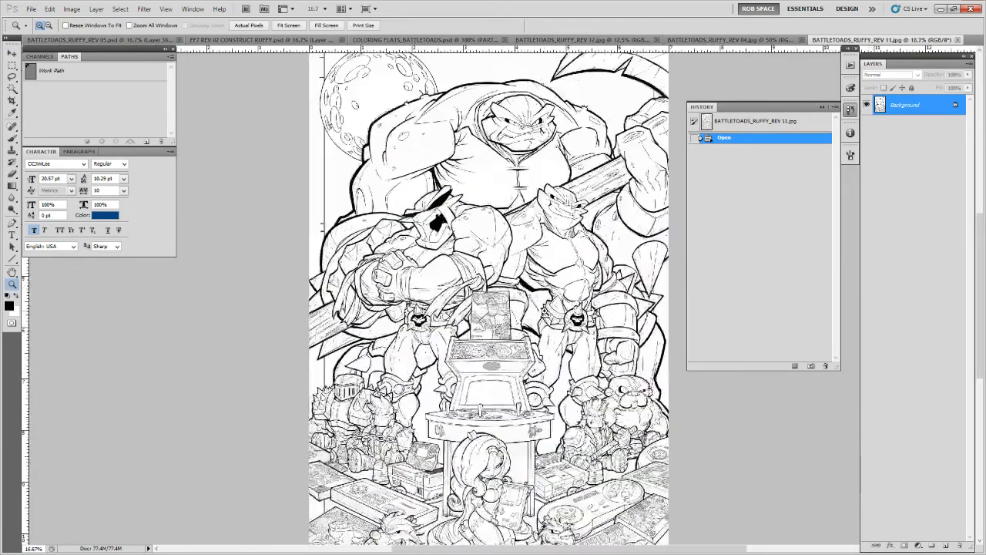
left_click_drag(561, 294, 544, 308)
left_click(544, 308, "alt")
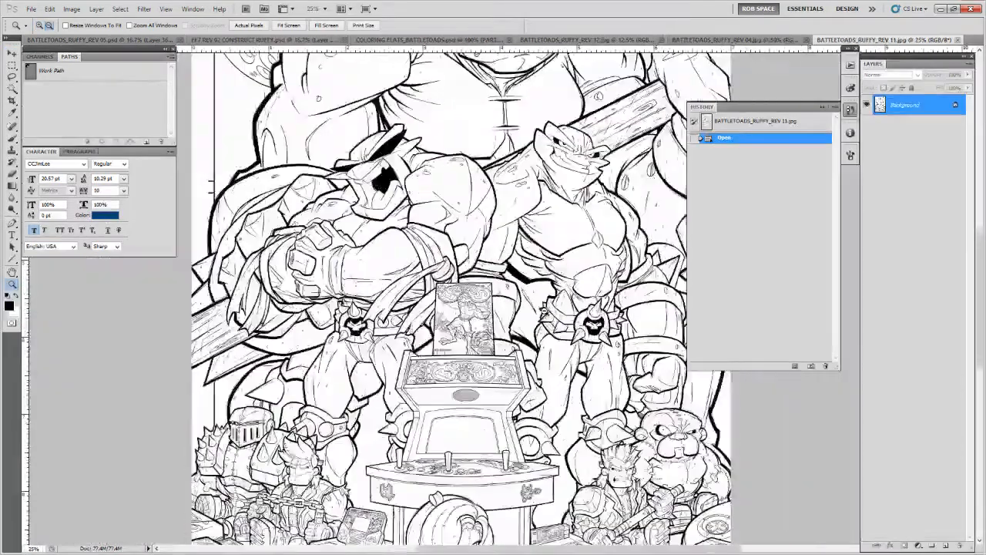
left_click_drag(479, 390, 544, 399)
key("ctrl+minus")
key("ctrl+minus")
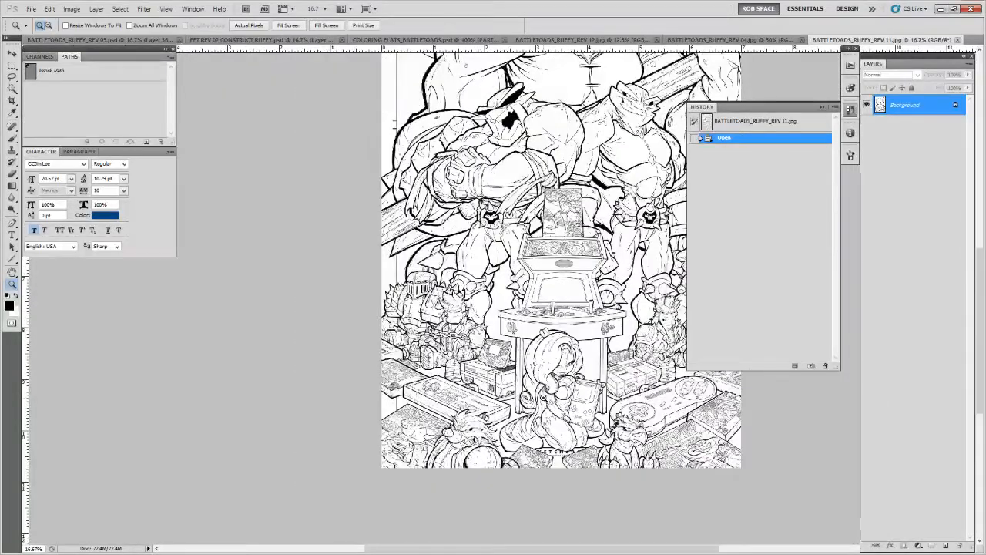
key("ctrl+minus")
Compare the REV 04 color rough, the REV 11 line art and the REV 12 flat colors
left_click(765, 40)
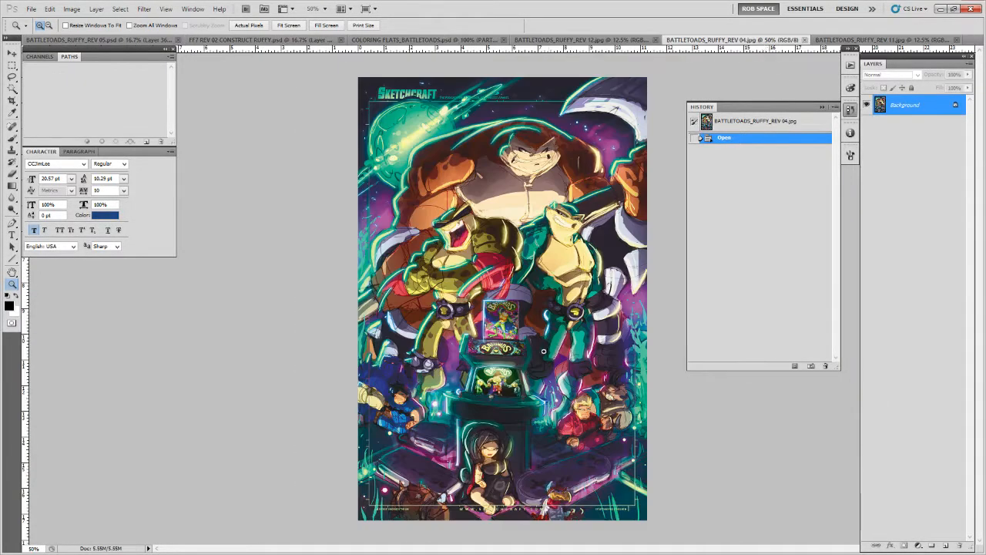
mouse_move(518, 378)
left_mouse_down()
mouse_move(531, 377)
mouse_move(522, 377)
left_mouse_up()
left_click(844, 40)
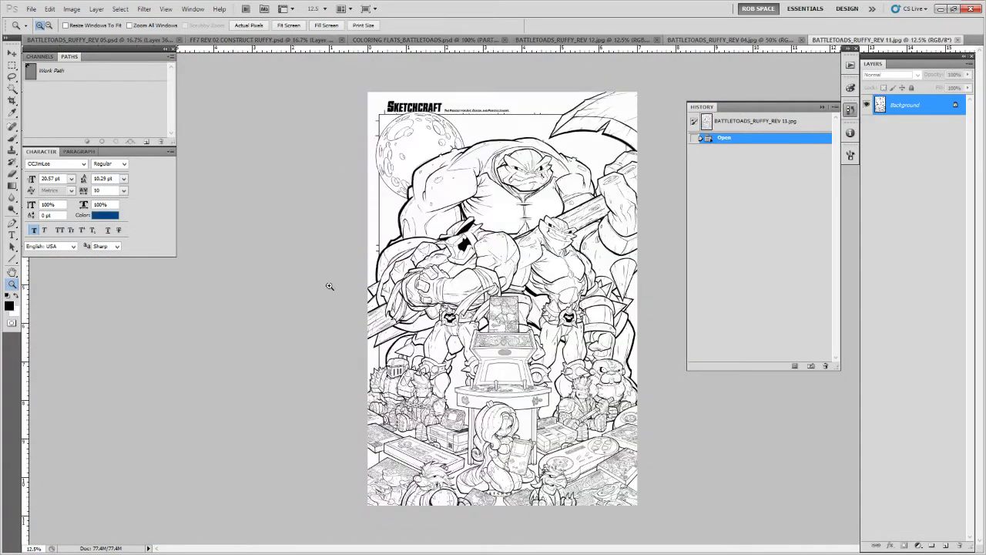
left_click(584, 40)
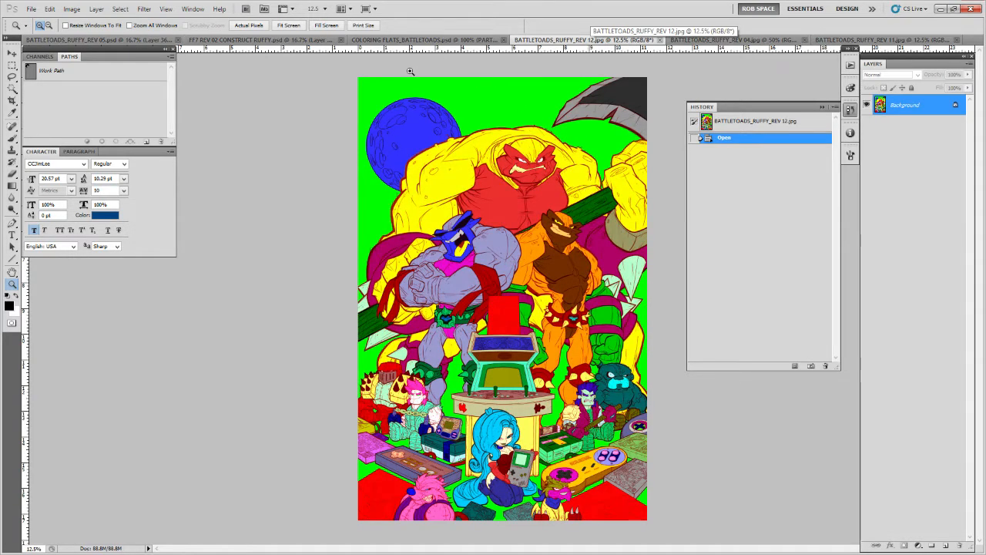
In BATTLETOADS_RUFFY_REV 05.psd, collapse the history list and turn off the CMYK proof colors
left_click(138, 40)
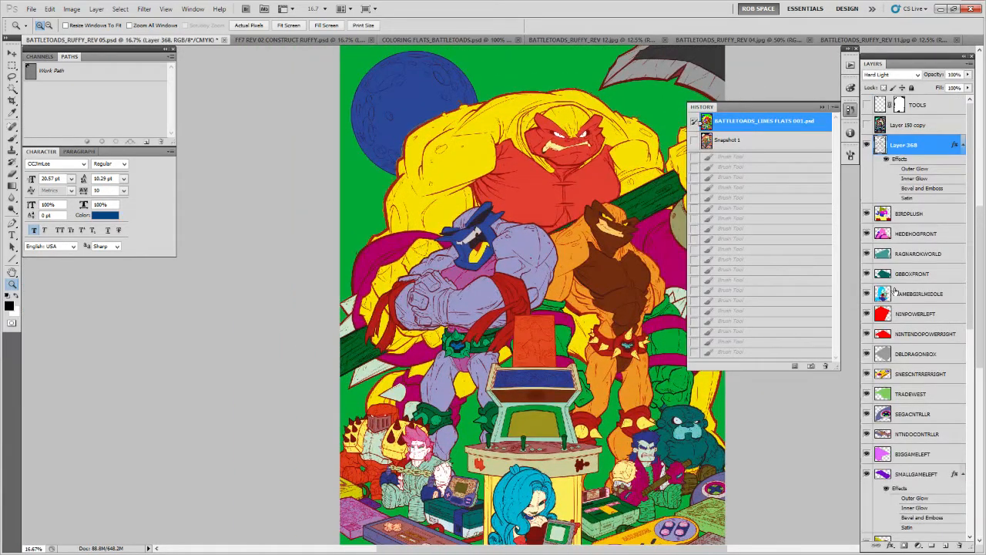
mouse_move(970, 283)
left_mouse_down()
mouse_move(974, 362)
mouse_move(979, 287)
left_mouse_up()
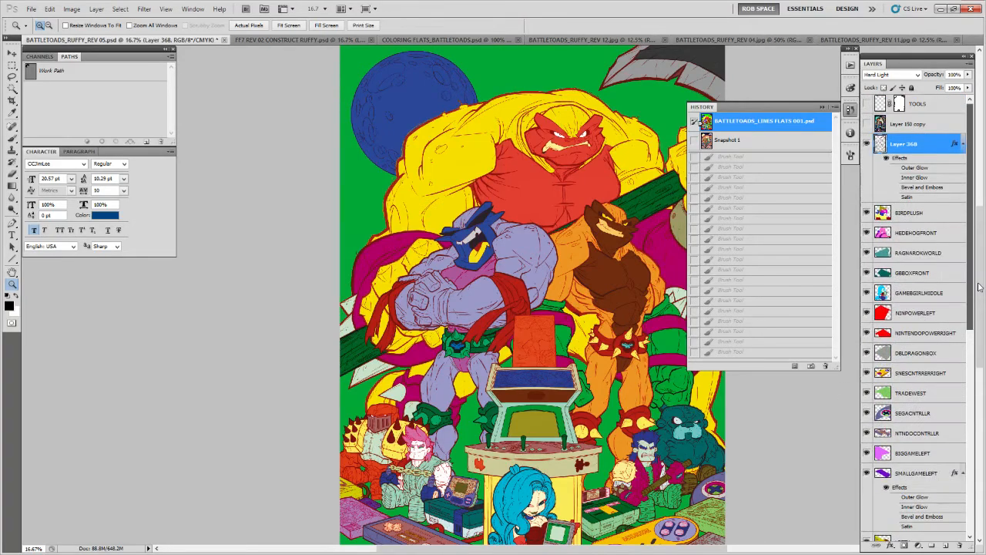
left_click(822, 107)
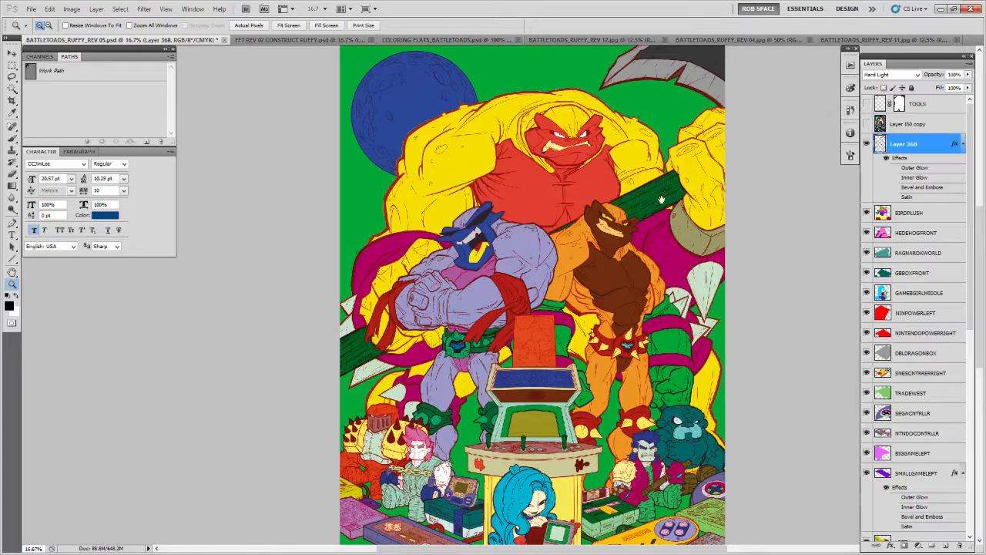
scroll(661, 196, "down", 3)
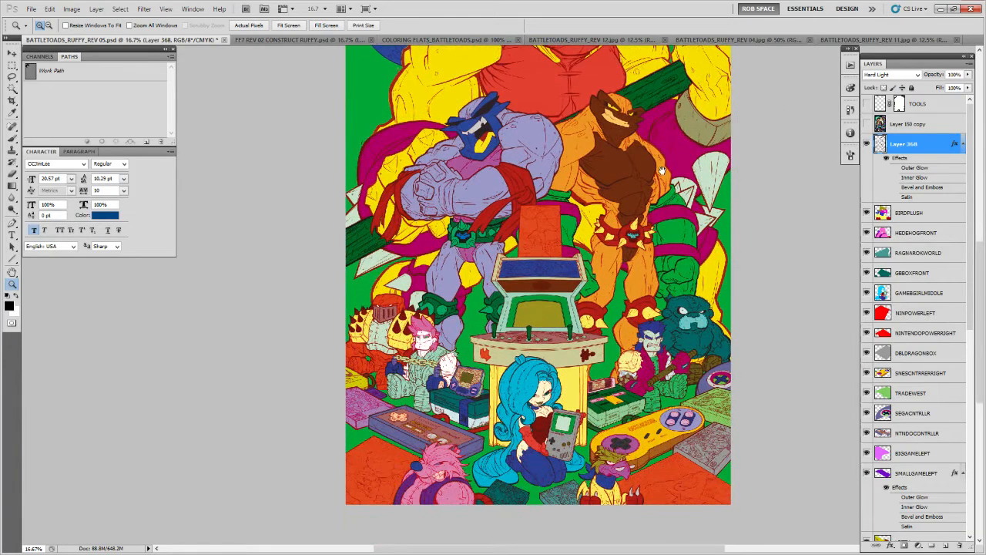
left_click_drag(662, 170, 642, 274)
left_click_drag(600, 327, 642, 420)
key("ctrl+y")
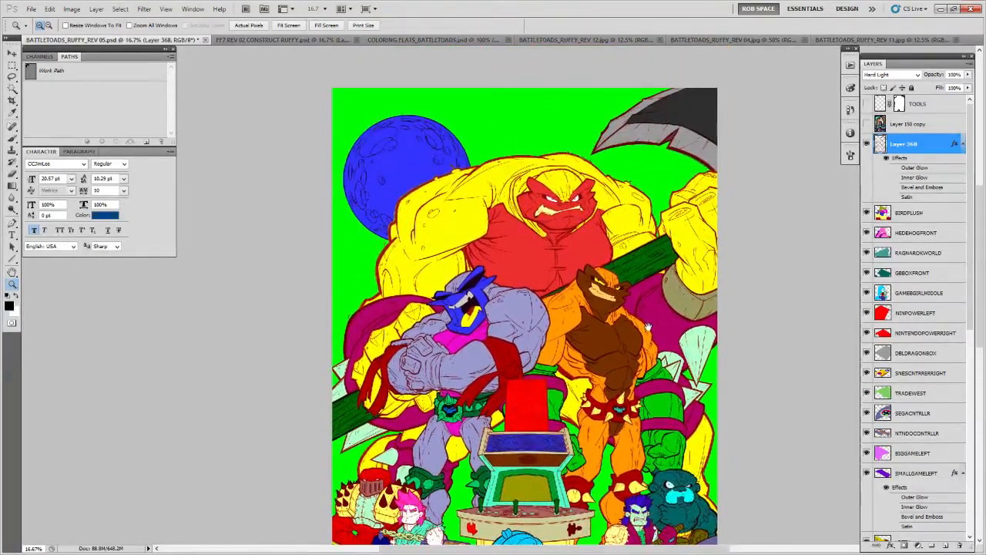
Look through the flats layers of the poster, select the BIRDPLUSH layer and survey the artwork
scroll(925, 350, "down", 5)
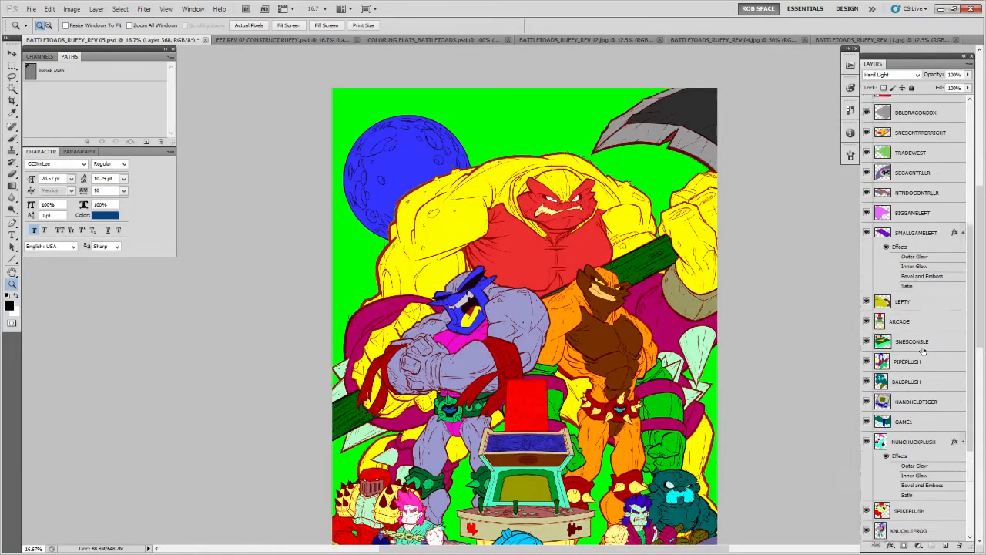
scroll(925, 350, "up", 5)
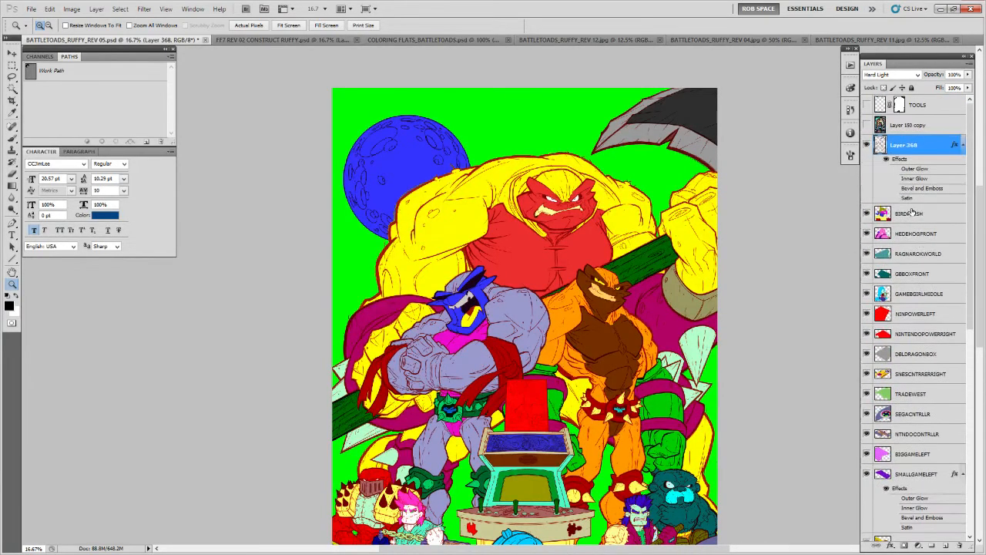
left_click(913, 213)
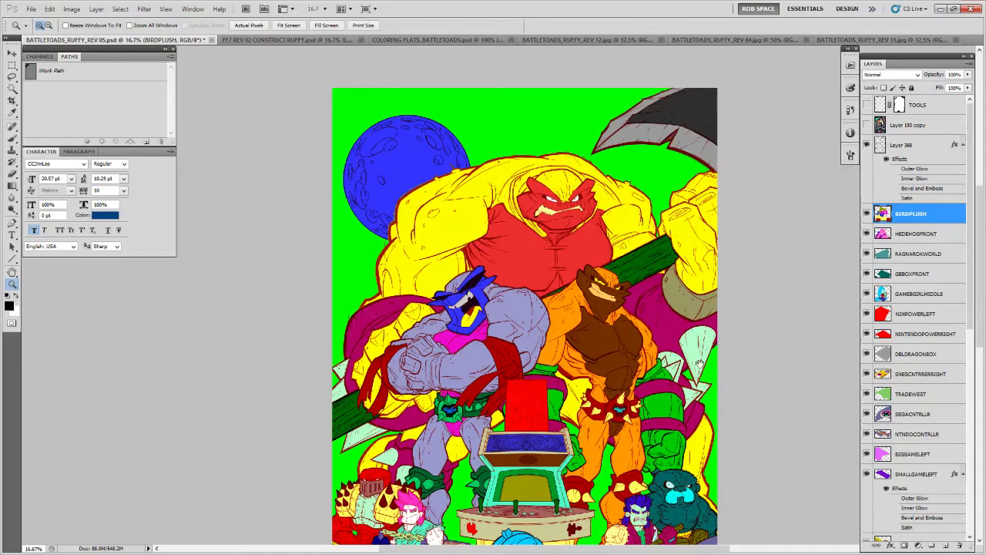
left_click_drag(730, 336, 736, 330)
left_click_drag(582, 343, 657, 258)
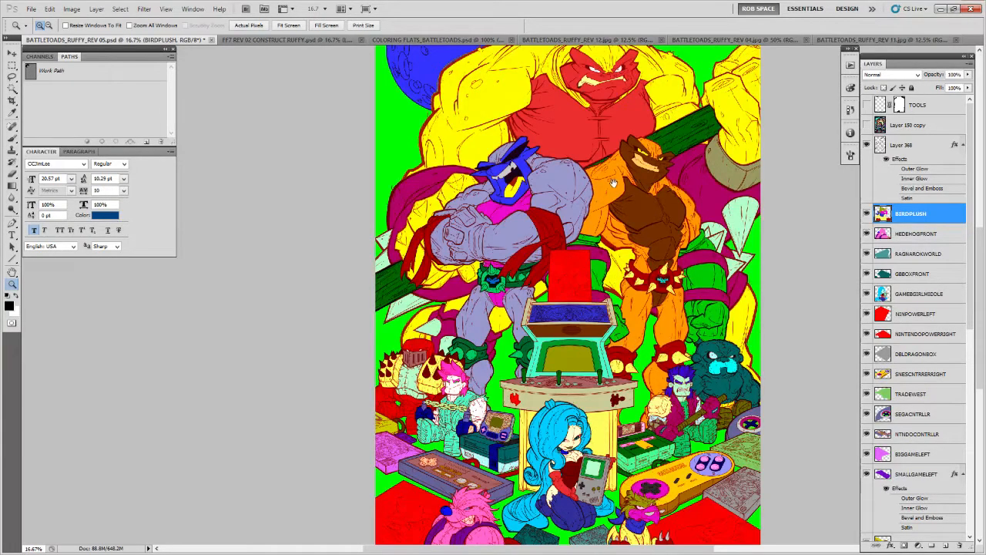
left_click_drag(614, 182, 598, 278)
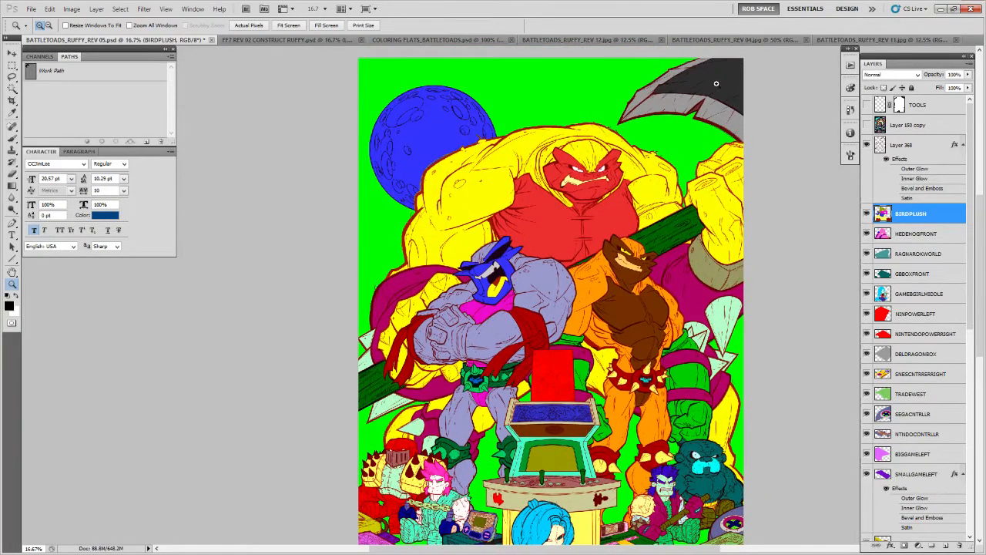
Check the REV 04 color rough and the COLORING FLATS_BATTLETOADS.psd title art, and review the flats in REV 05.psd
left_click(766, 40)
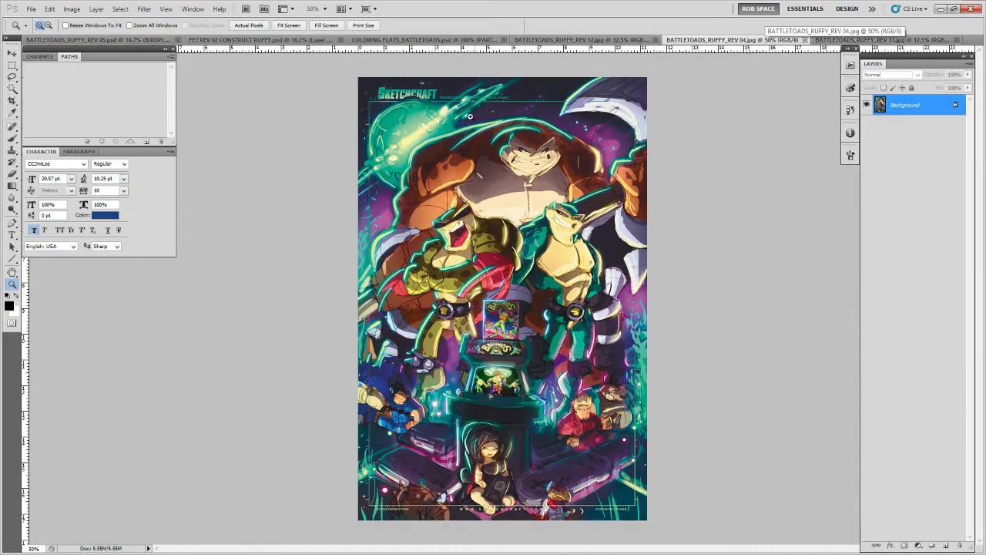
left_click(373, 40)
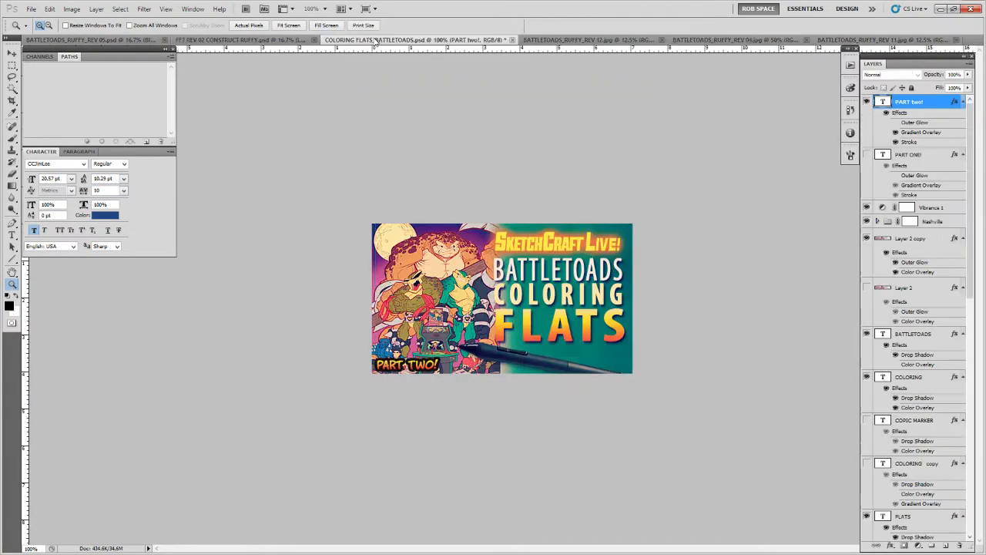
left_click(287, 41)
left_click(116, 40)
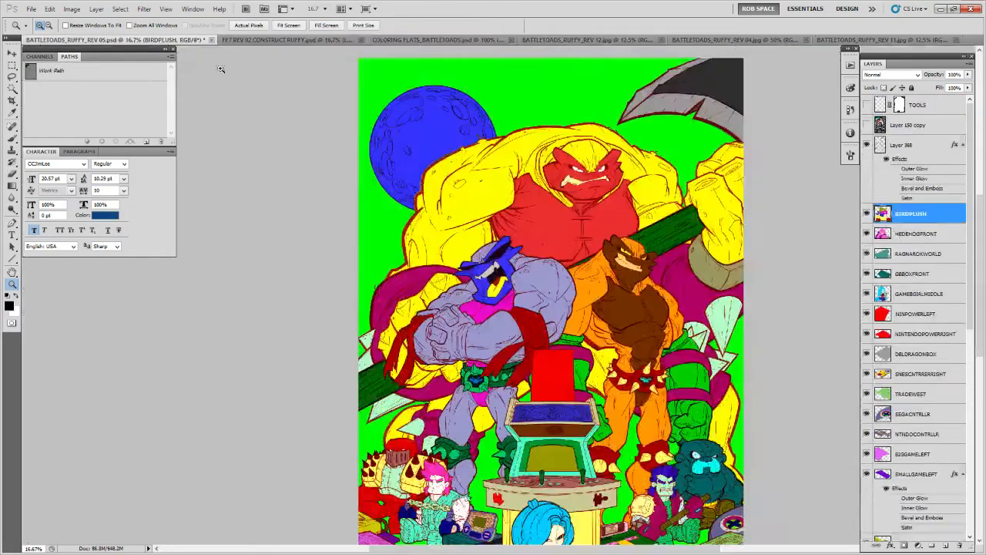
left_click_drag(593, 297, 613, 217)
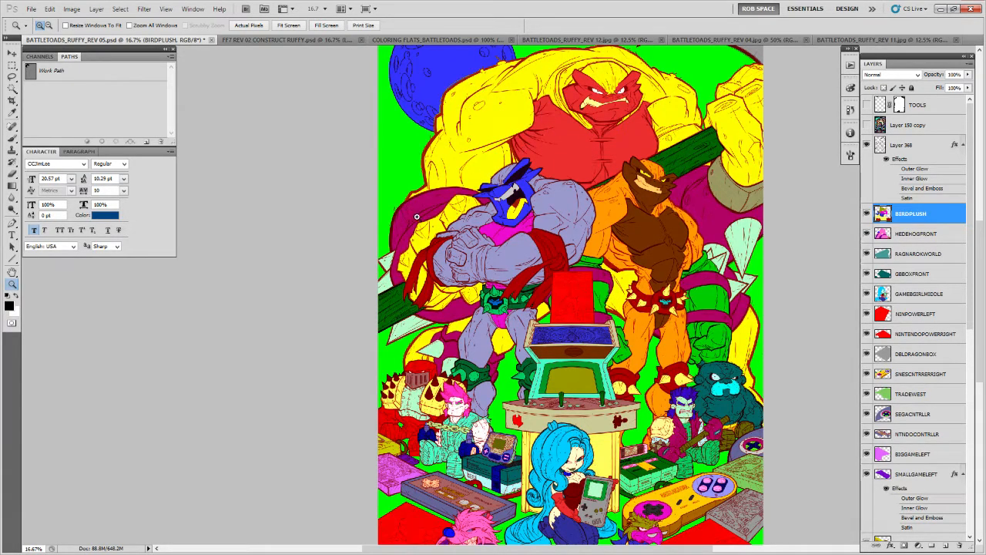
left_click_drag(434, 298, 420, 279)
scroll(580, 277, "down", 3)
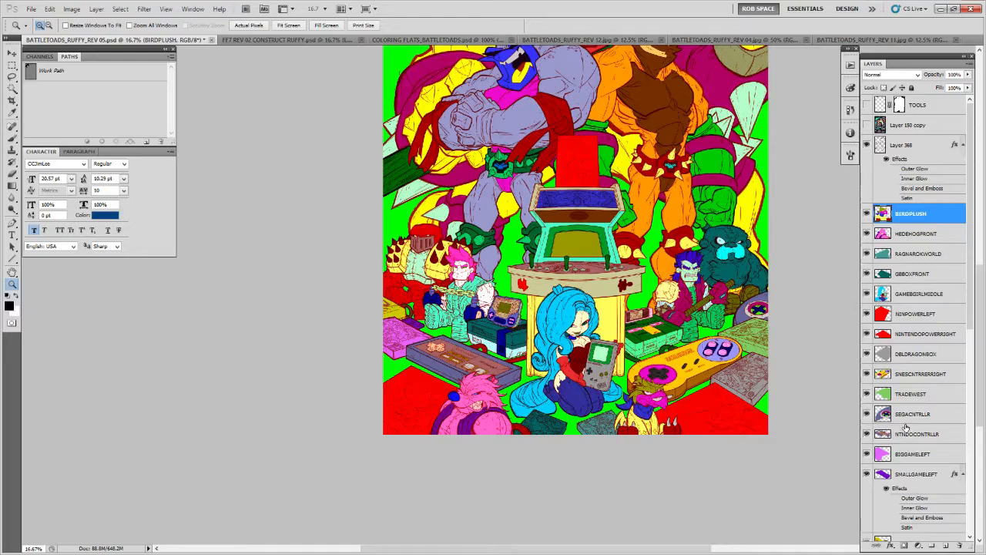
Load the contents of the ARCADE layer as a selection
scroll(893, 408, "down", 3)
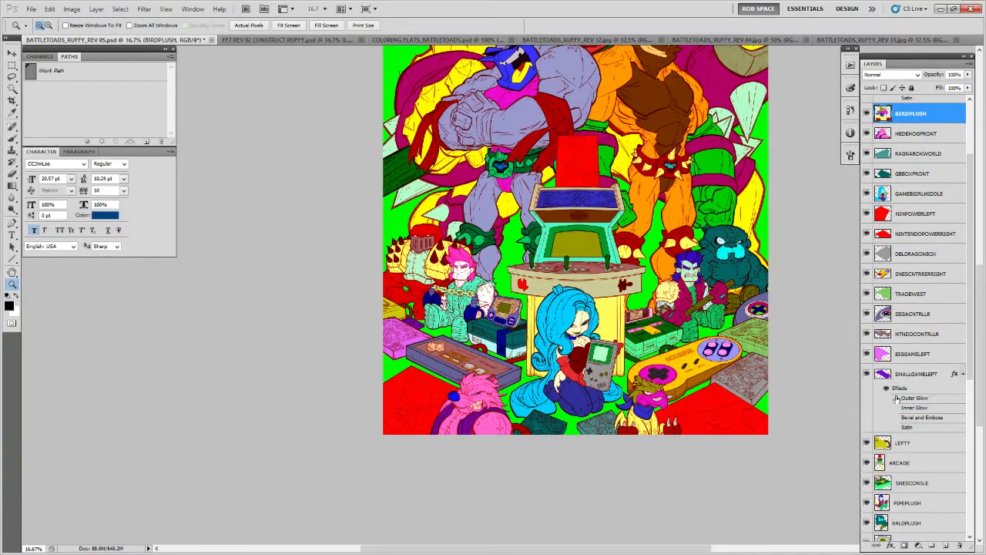
left_click(899, 423)
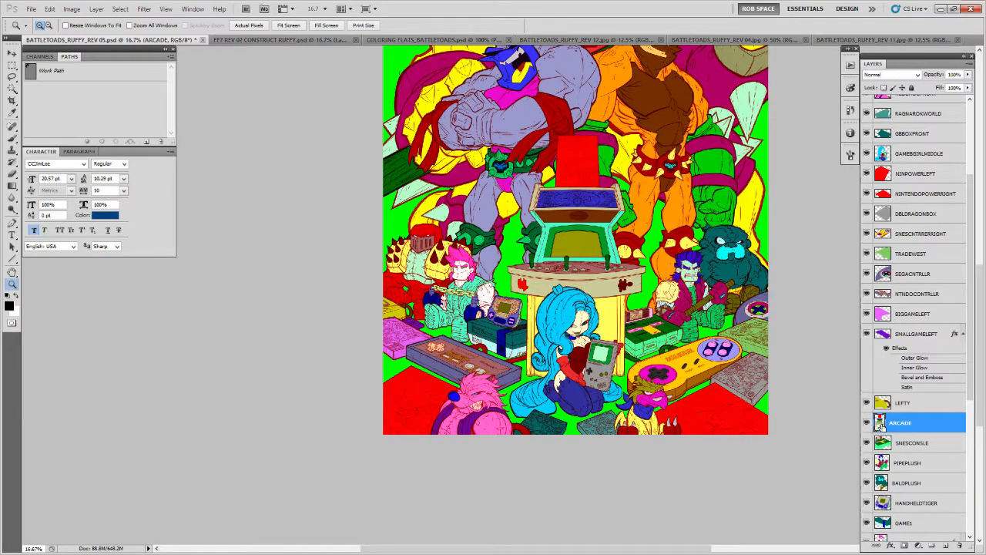
left_click(880, 427, "ctrl")
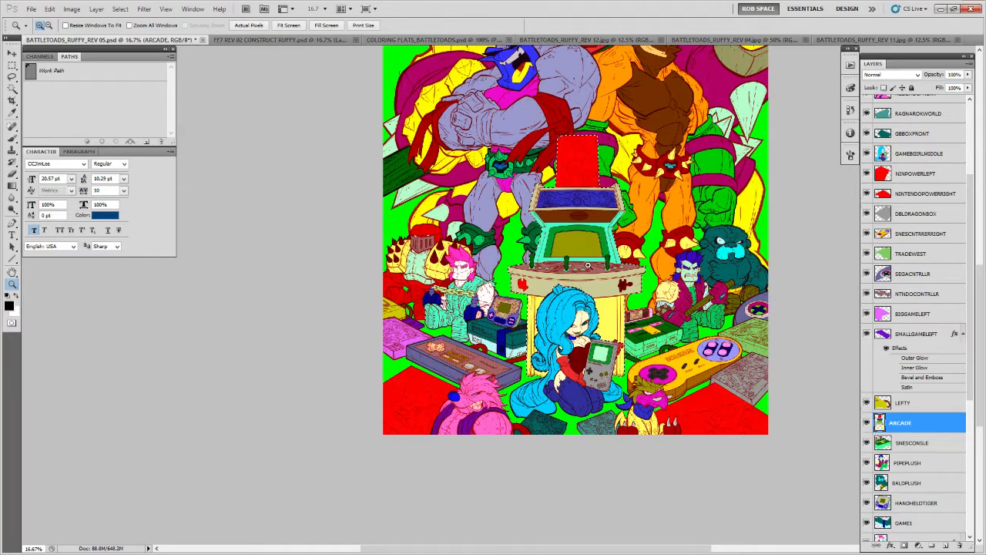
Try to select the arcade cabinet's screen with the Magic Wand while the LEFTY layer is active
left_click(905, 404)
key("w")
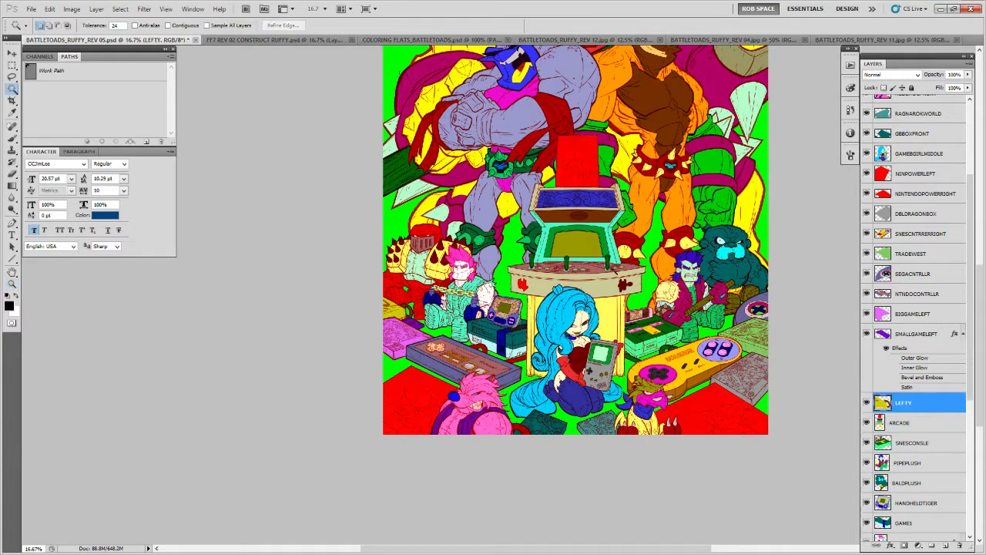
left_click(590, 246)
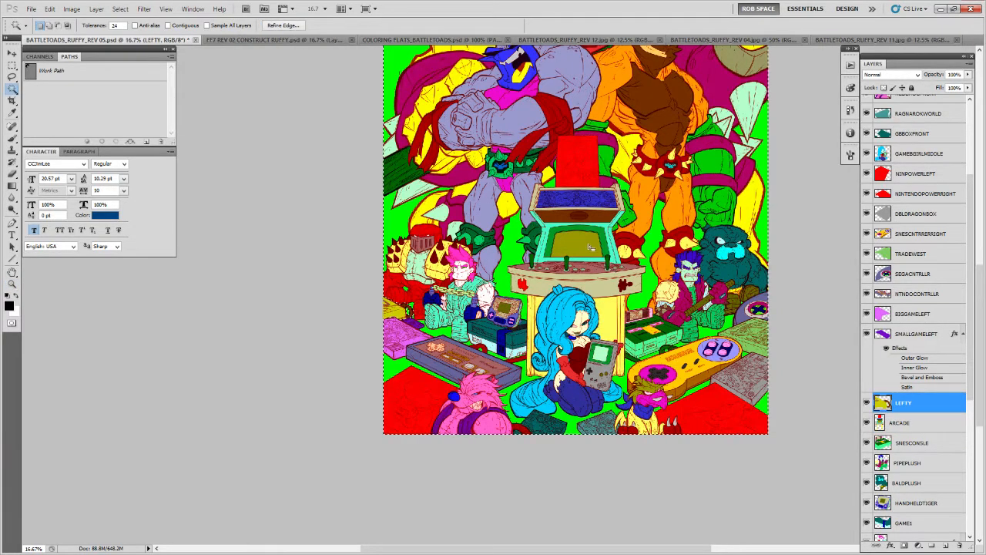
Clear the selection, select the olive arcade screen on the ARCADE layer with the Magic Wand, and inspect its edge
left_click(906, 421)
key("ctrl+d")
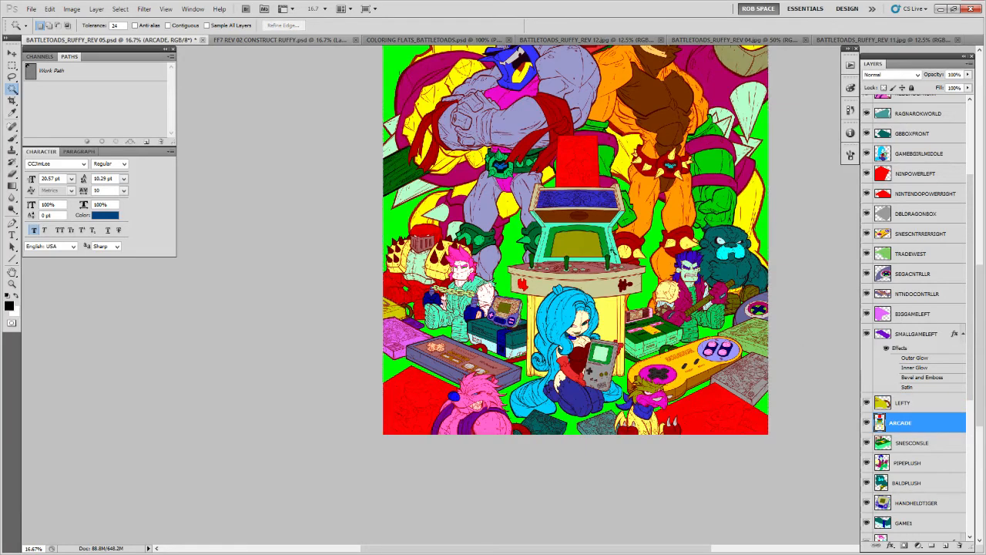
left_click(605, 240)
key("z")
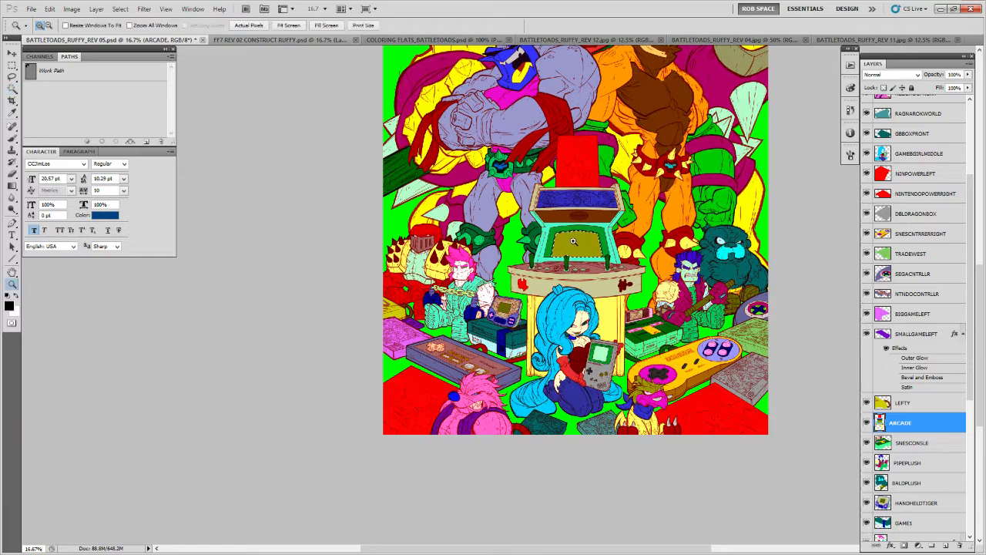
left_click_drag(556, 225, 563, 287)
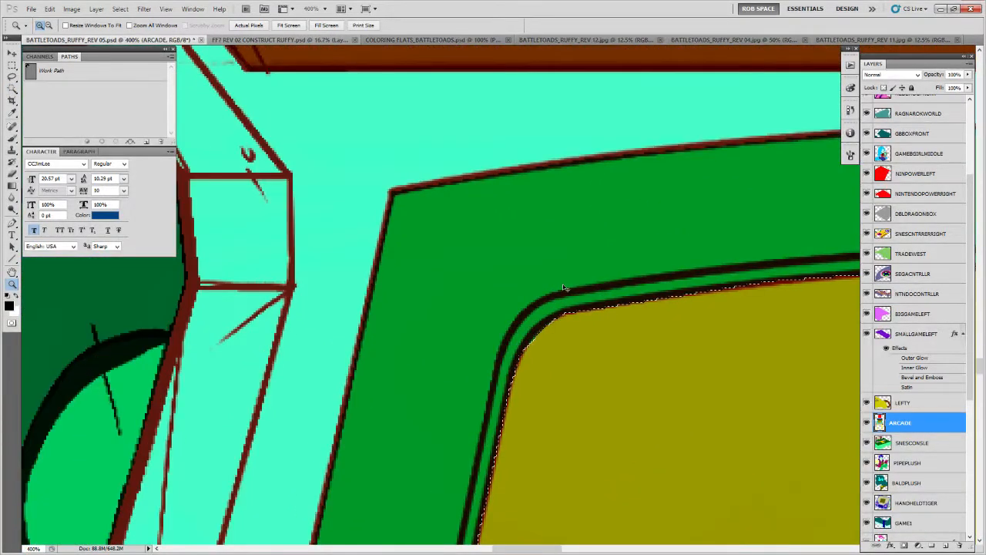
Clear the selection and examine the hard pixel edges of the flats around the arcade cabinet's marquee
key("ctrl+d")
left_click_drag(603, 350, 524, 351)
scroll(683, 533, "up", 10)
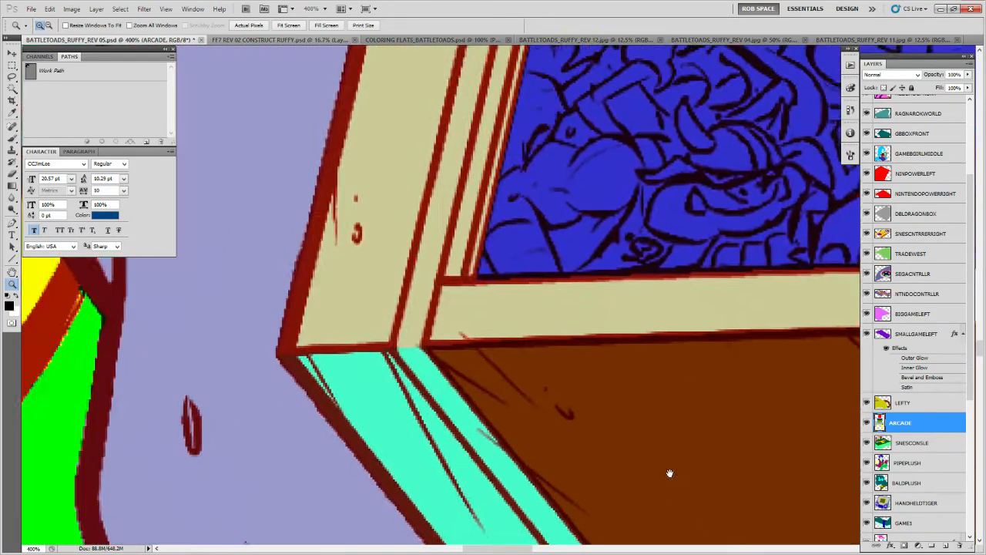
scroll(531, 450, "left", 3)
left_click_drag(548, 252, 513, 513)
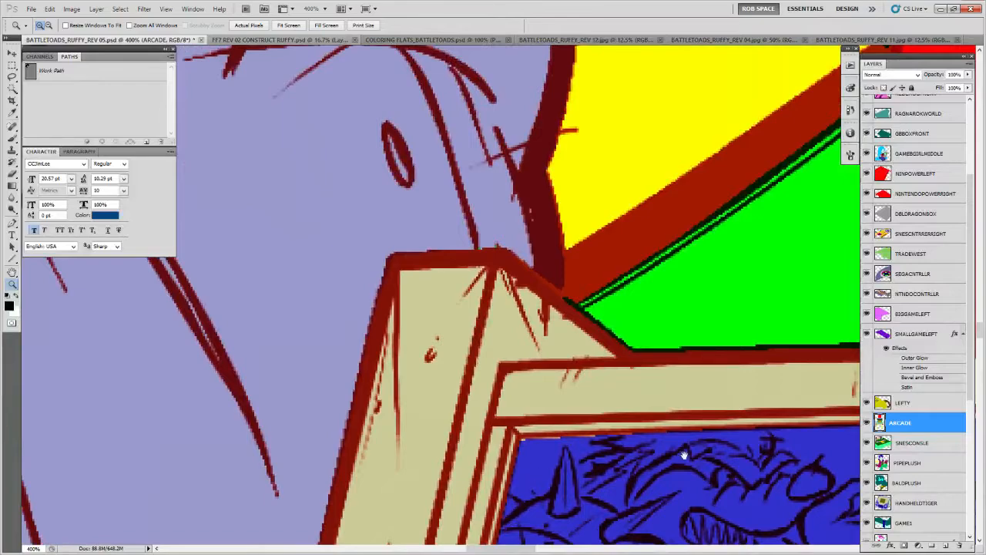
left_click_drag(726, 458, 462, 467)
left_click(436, 369)
left_click(410, 361)
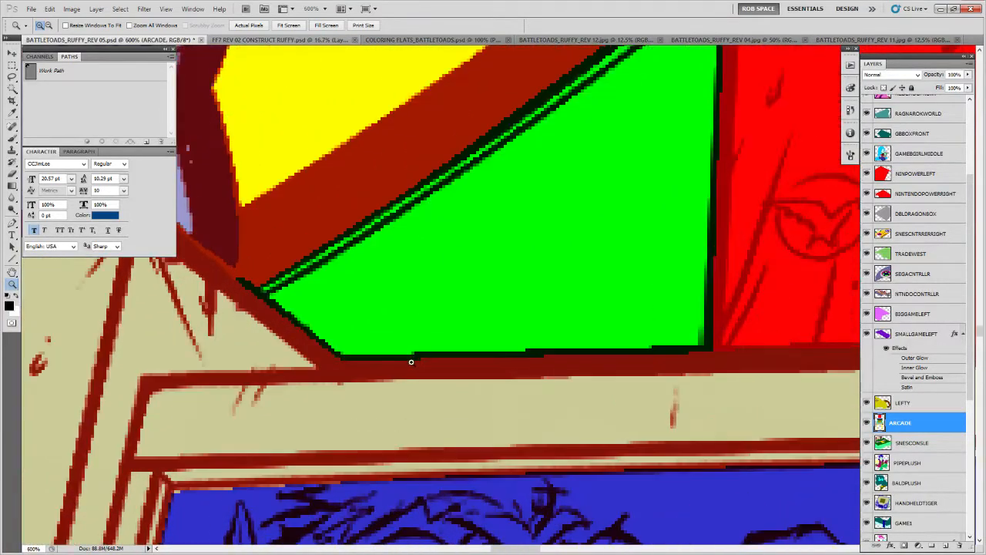
left_click(410, 362)
left_click(438, 375, "alt")
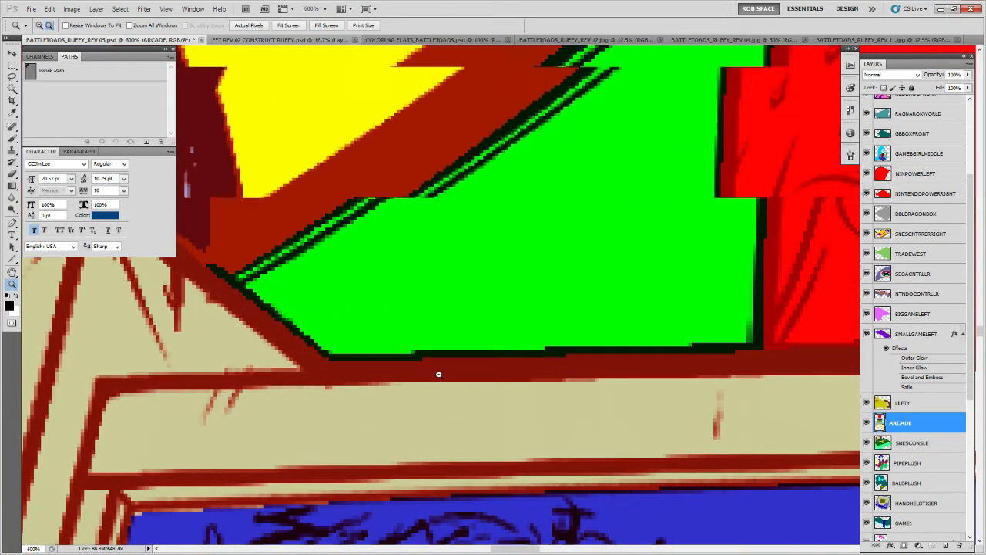
left_click(438, 375, "alt")
left_click(438, 374, "alt")
left_click(438, 374, "alt")
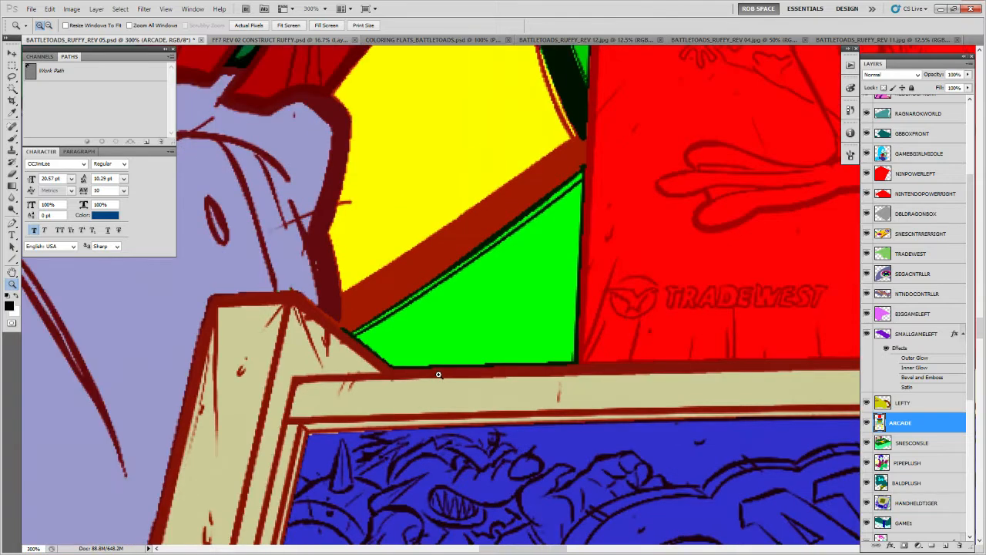
left_click_drag(576, 376, 517, 381)
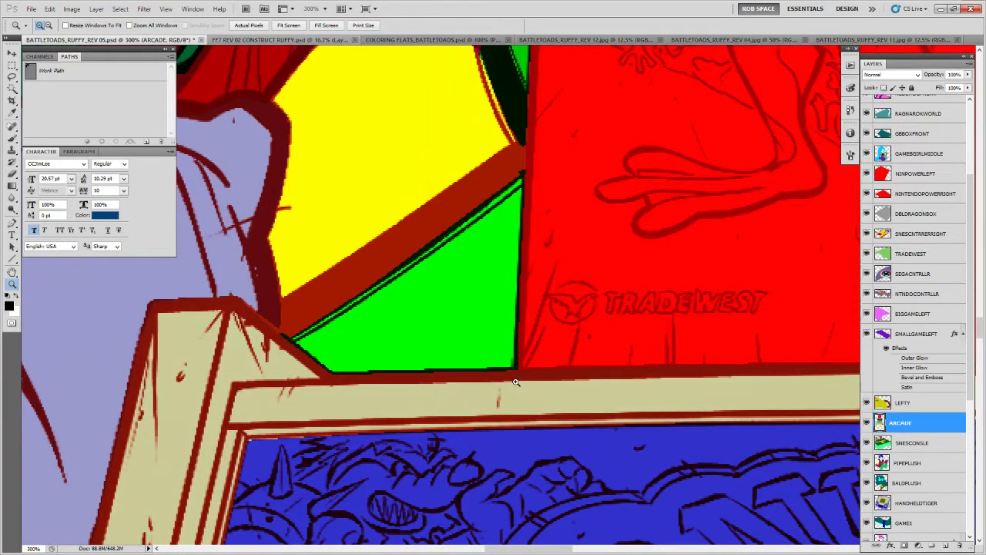
left_click_drag(540, 349, 583, 401)
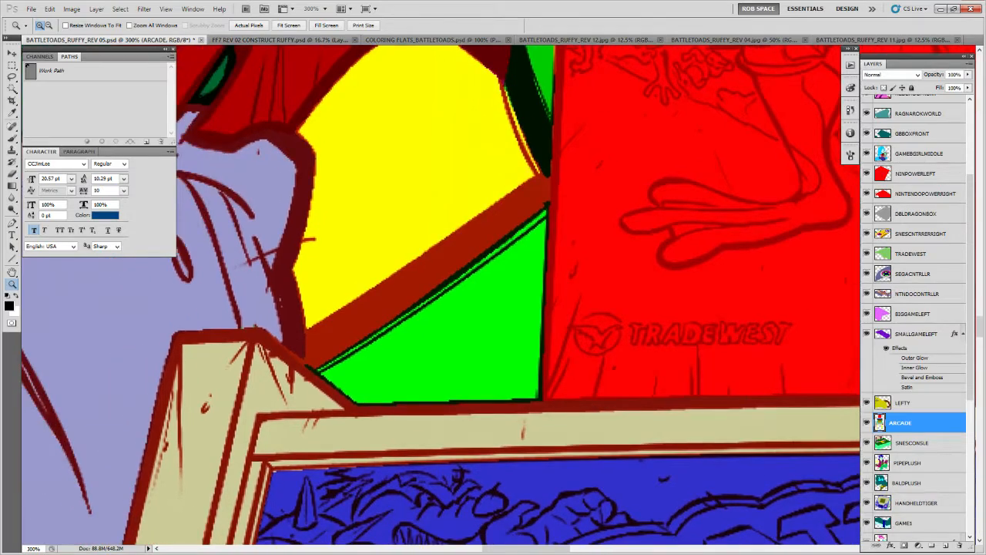
Create a new layer above ARCADE and set up the PAINTING - AirSoft brush, with the brush flow at 100%
left_click(944, 545)
key("b")
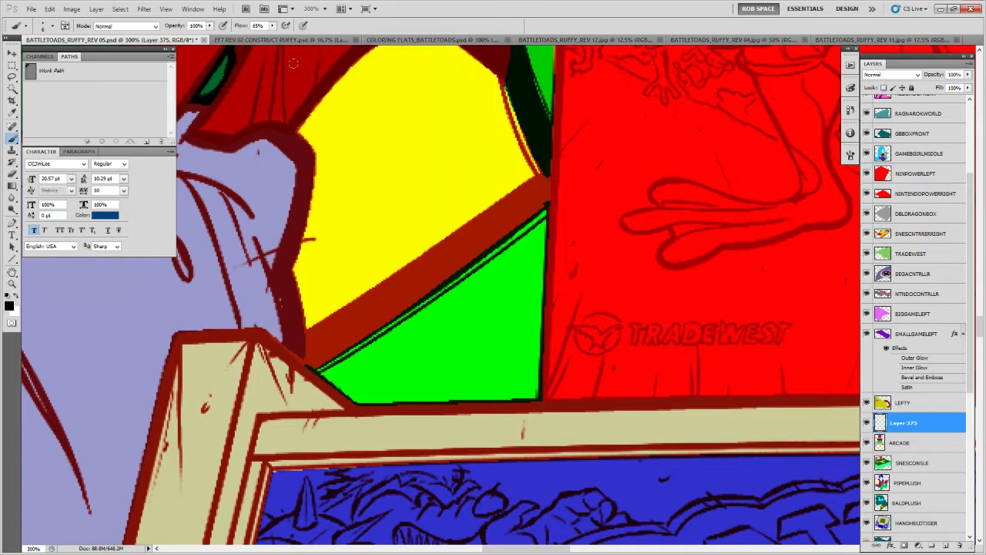
left_click(272, 26)
left_click_drag(287, 41, 307, 43)
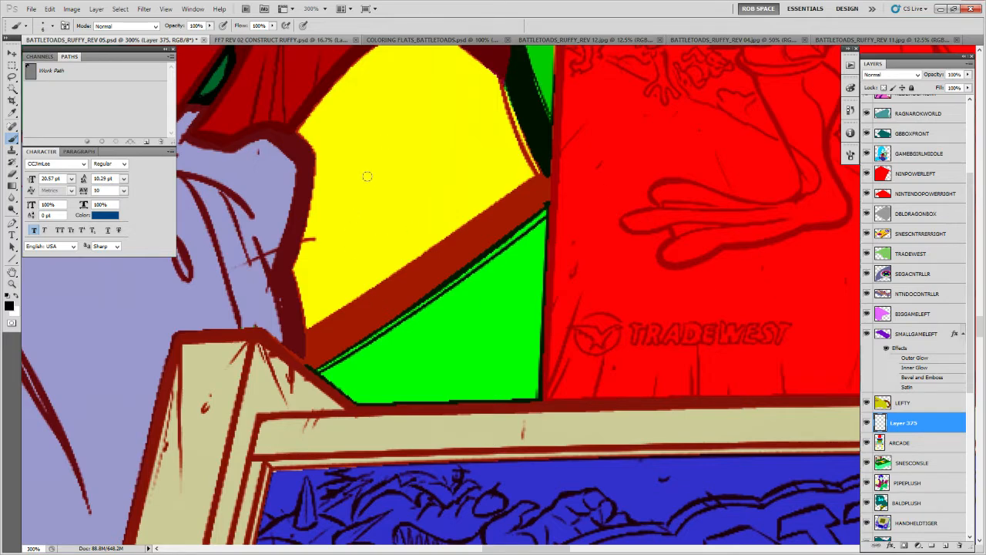
right_click(470, 308)
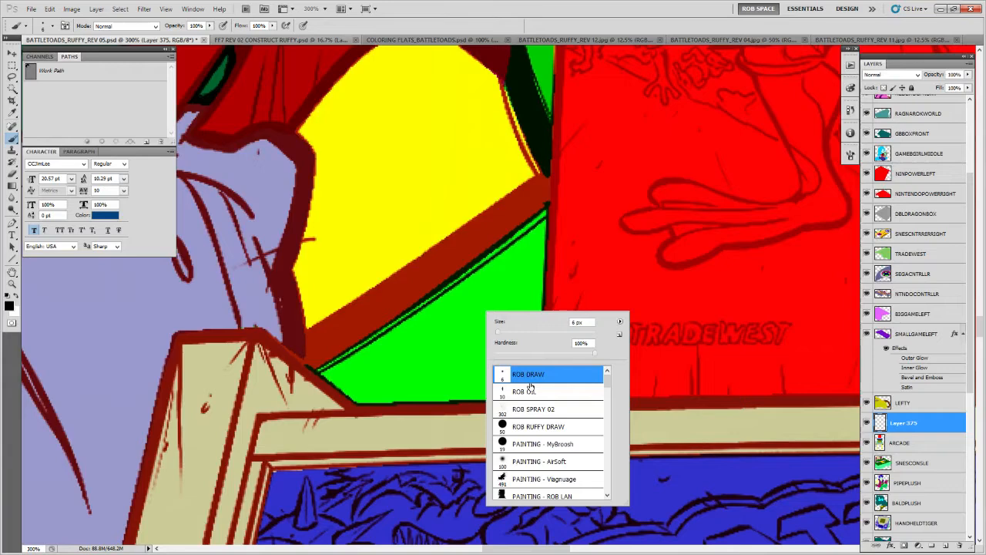
double_click(514, 461)
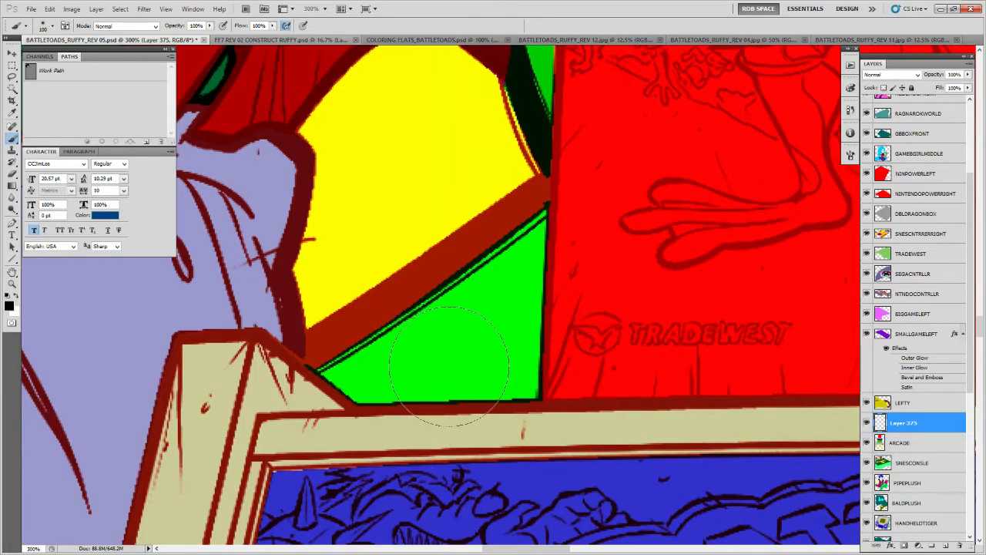
Reduce the brush to about 25 px and paint a soft black stroke across the green triangle above the marquee
key("bracketleft")
key("bracketleft")
key("bracketleft")
key("bracketleft")
mouse_move(405, 359)
left_mouse_down()
mouse_move(491, 362)
mouse_move(416, 359)
mouse_move(446, 352)
mouse_move(442, 370)
mouse_move(510, 356)
mouse_move(522, 401)
left_mouse_up()
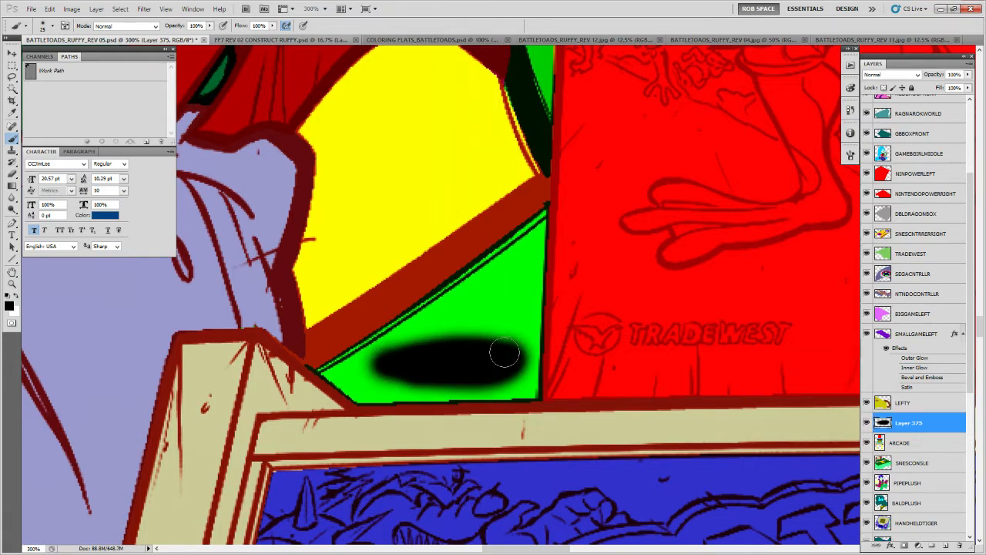
Select the soft black stroke with the Magic Wand, hide its layer to view the outline, and clear the selection with ARCADE active
key("w")
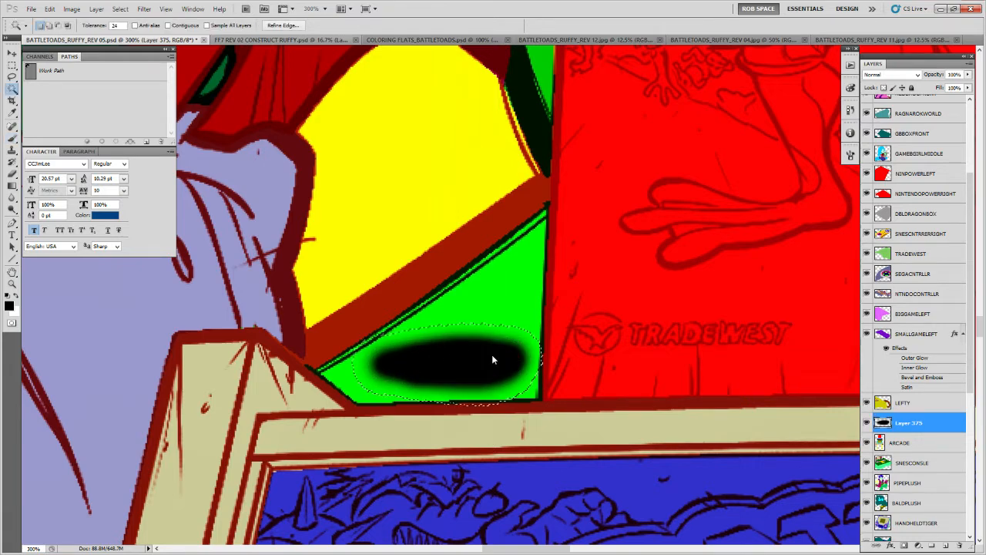
left_click(493, 354)
left_click(866, 423)
left_click(879, 443)
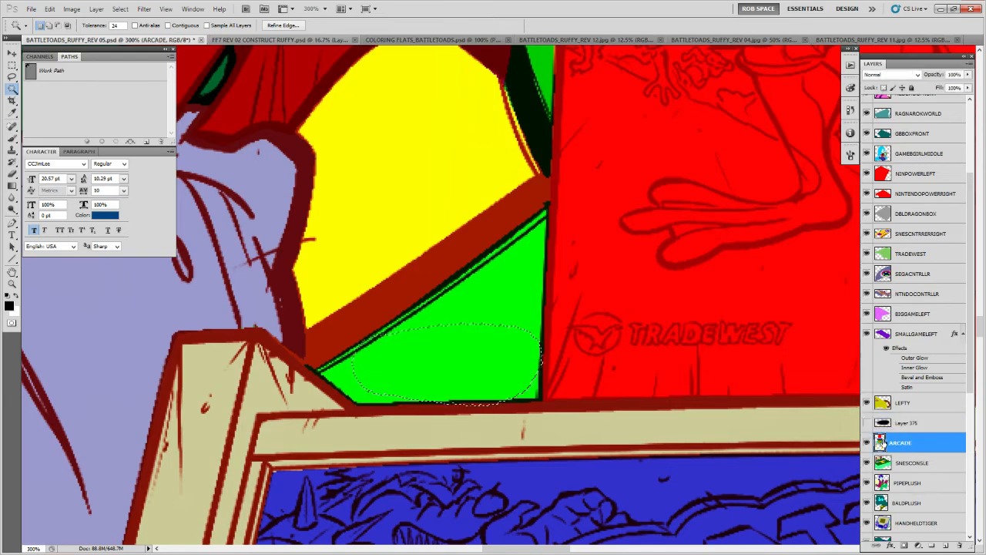
key("ctrl+d")
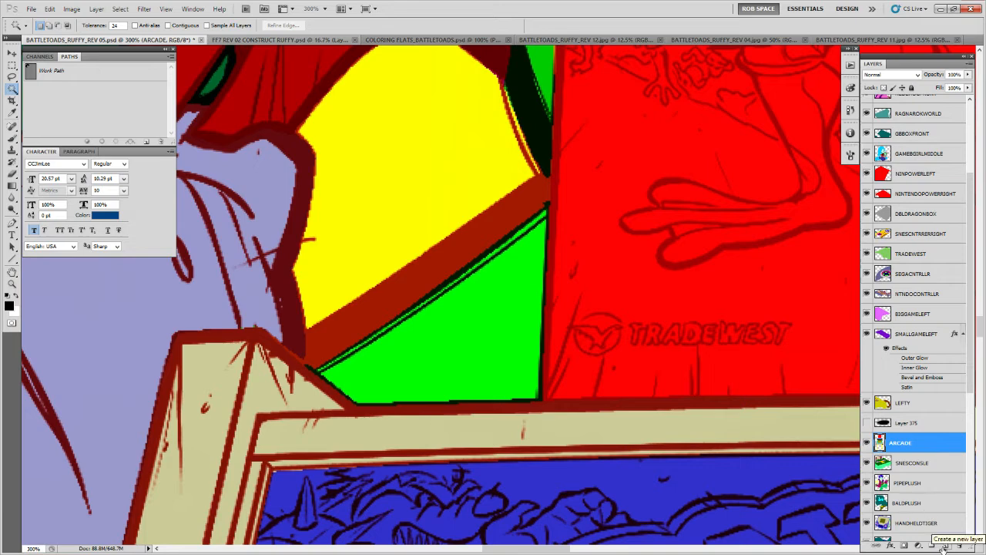
Create a new layer above ARCADE and draw two black 6 px lines on the yellow area with anti-aliasing off
left_click(944, 546)
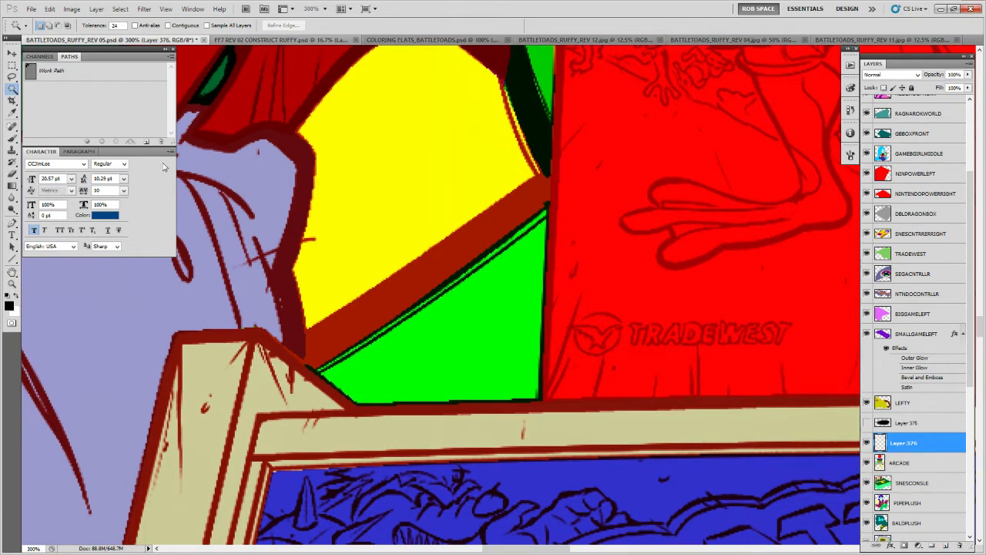
left_click(12, 258)
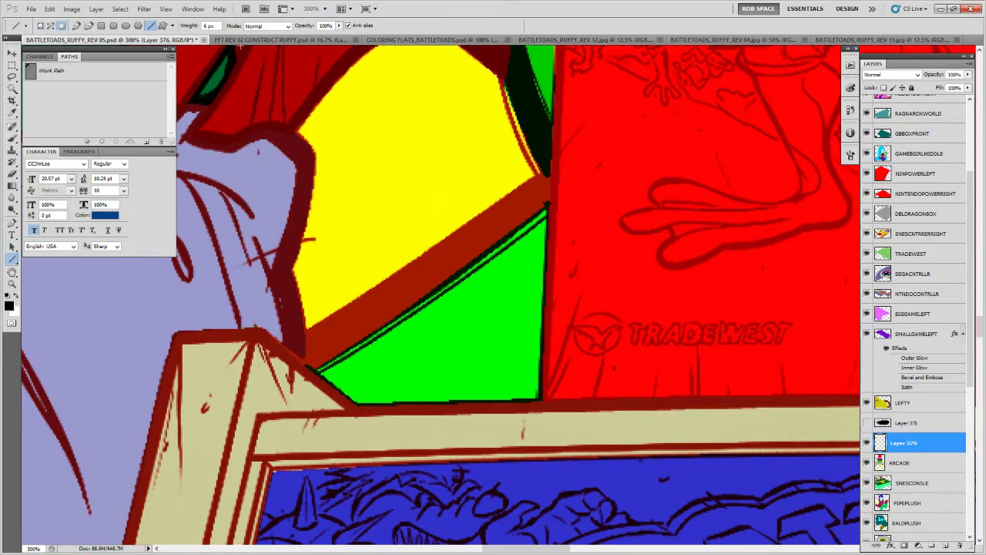
left_click(348, 26)
left_click_drag(374, 147, 372, 227)
key("ctrl+z")
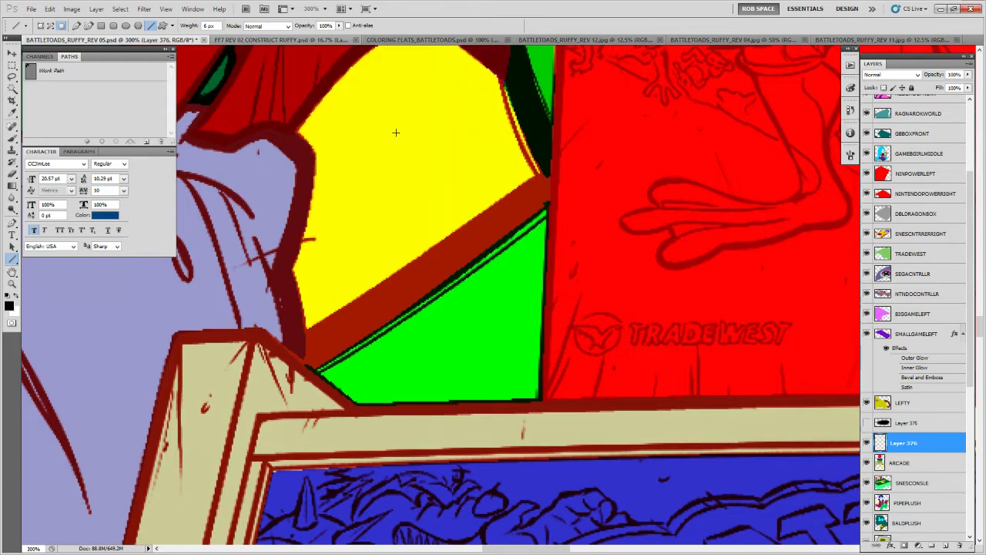
left_click_drag(395, 133, 433, 236)
left_click_drag(369, 131, 374, 243)
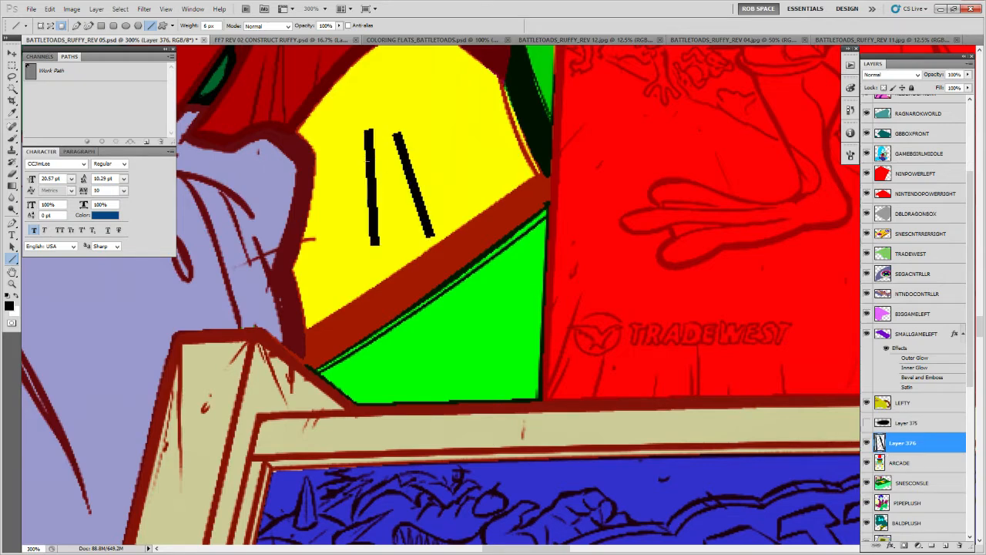
Turn on anti-aliasing, draw three comparison lines on the yellow area with the Line tool, and undo them
left_click(348, 25)
left_click_drag(447, 89, 459, 240)
left_click_drag(419, 106, 439, 241)
left_click_drag(467, 123, 505, 271)
key("ctrl+alt+z")
key("ctrl+alt+z")
key("ctrl+alt+z")
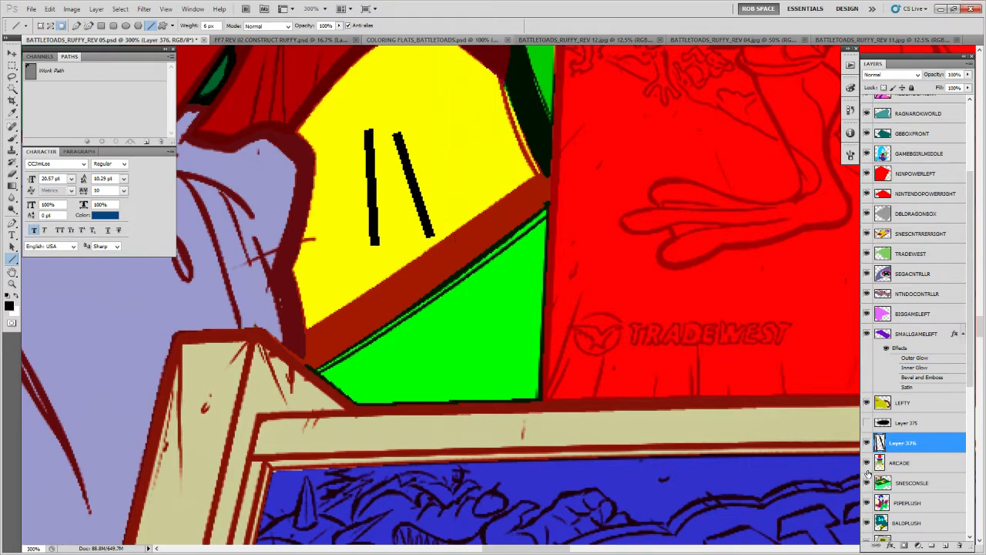
Hide the layer holding the two test lines and review the whole flatted poster
key("ctrl+alt+z")
key("ctrl+alt+z")
key("z")
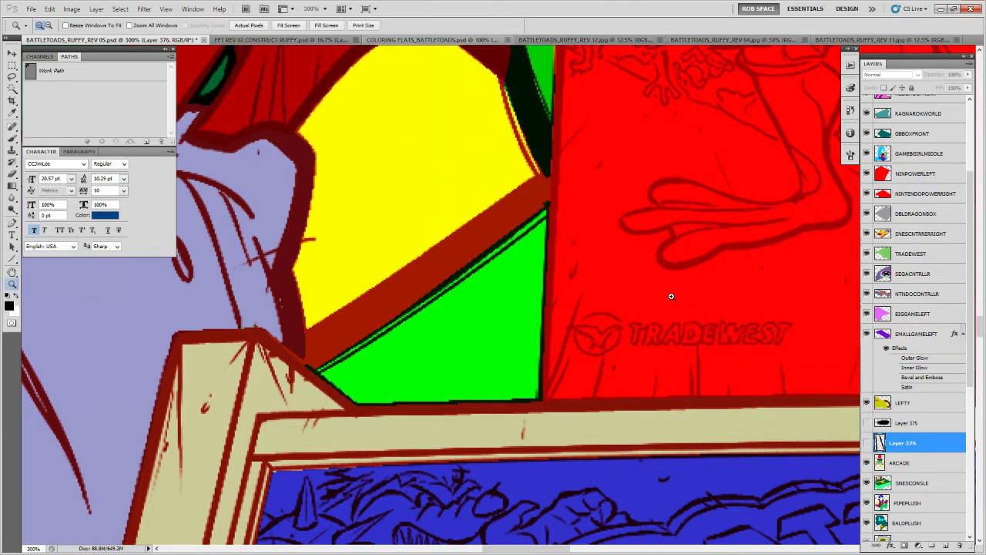
left_click(670, 296, "alt")
left_click(670, 296, "alt")
left_click(670, 295, "alt")
left_click(670, 296, "alt")
left_click(670, 296, "alt")
left_click(670, 296, "alt")
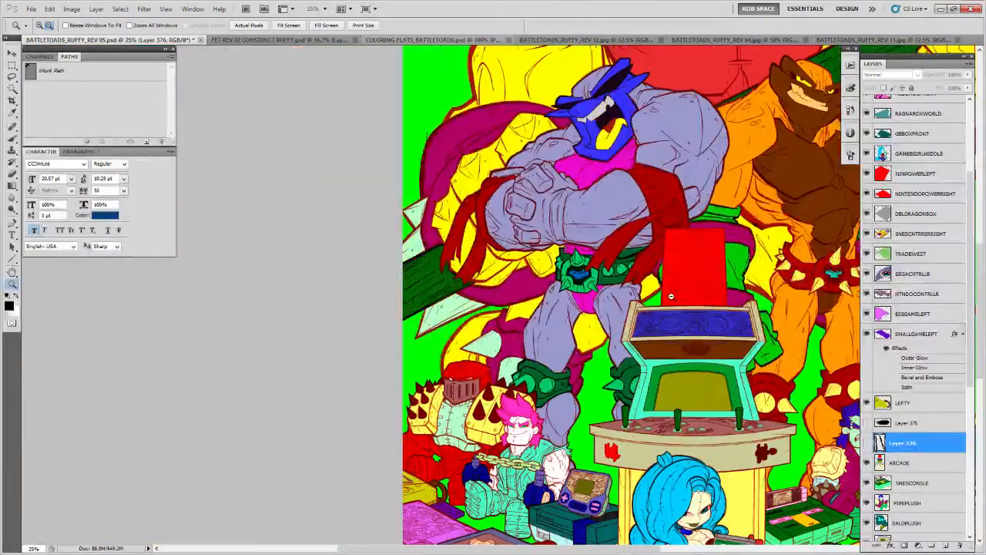
left_click(670, 296, "alt")
left_click(671, 296, "alt")
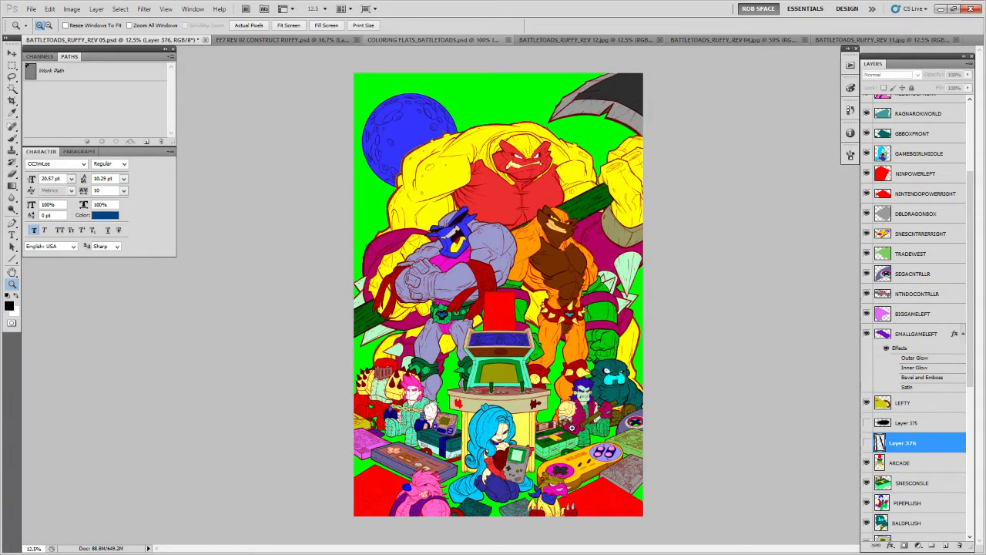
Examine the flats from the Super Nintendo controller and console up to the orange and brown toad's face
left_click(570, 416)
left_click(567, 397)
left_click(563, 373)
left_click(562, 351)
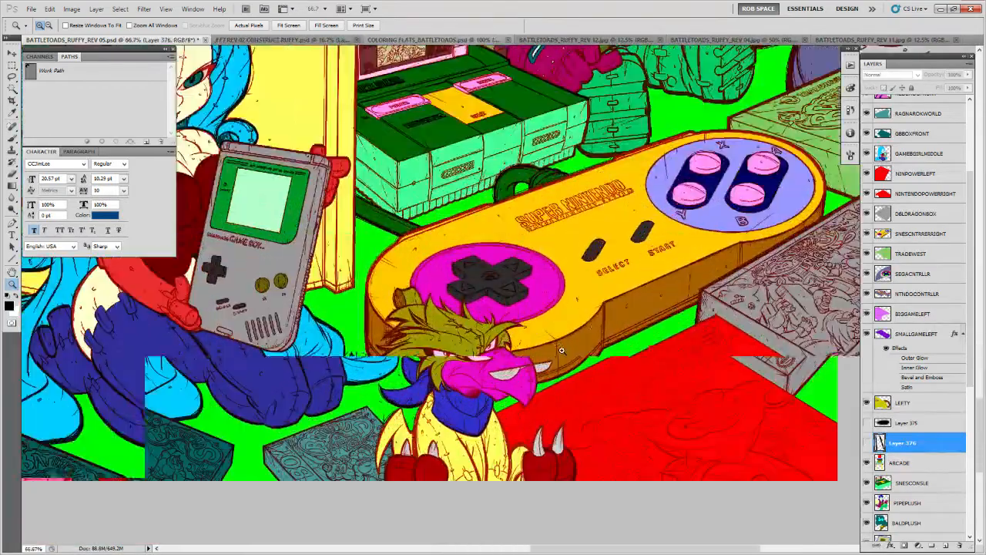
left_click_drag(667, 291, 574, 231)
left_click(609, 401)
left_click_drag(564, 124, 671, 553)
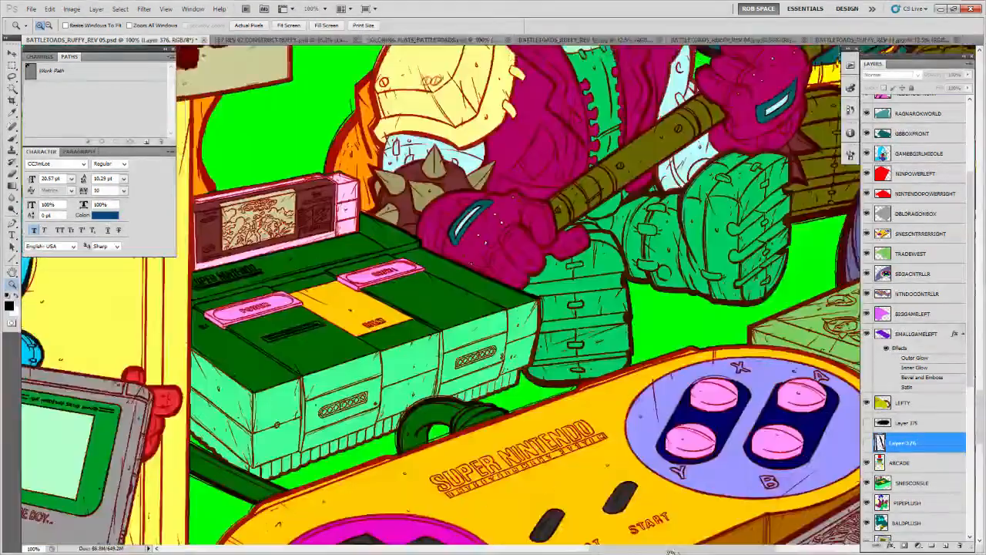
left_click_drag(774, 339, 455, 385)
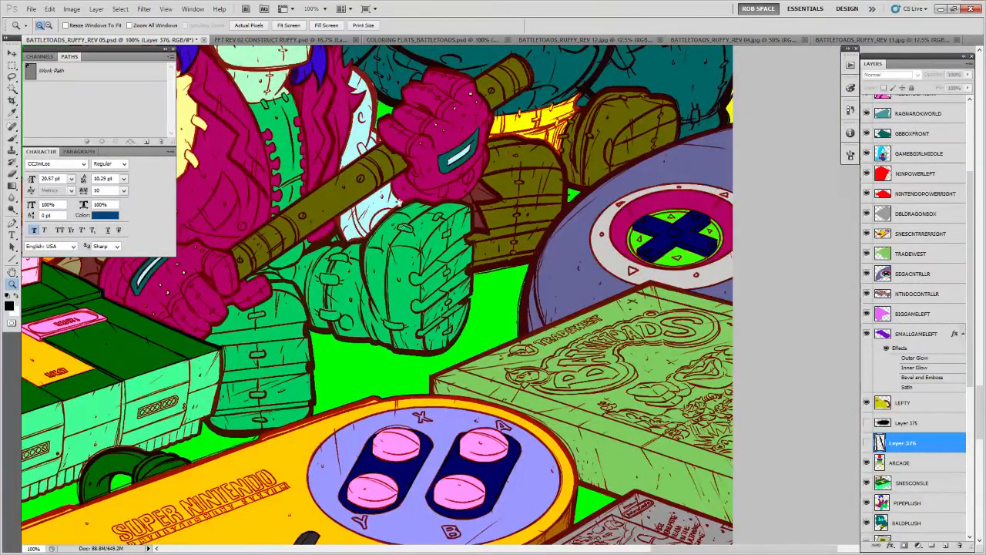
left_click_drag(390, 164, 658, 461)
left_click_drag(529, 238, 457, 524)
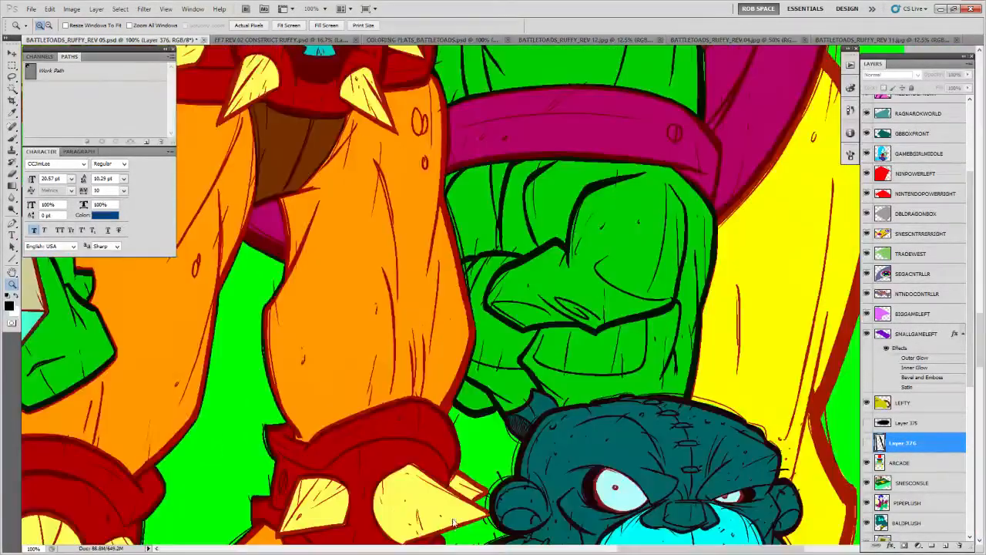
left_click_drag(451, 137, 601, 462)
left_click_drag(444, 117, 477, 431)
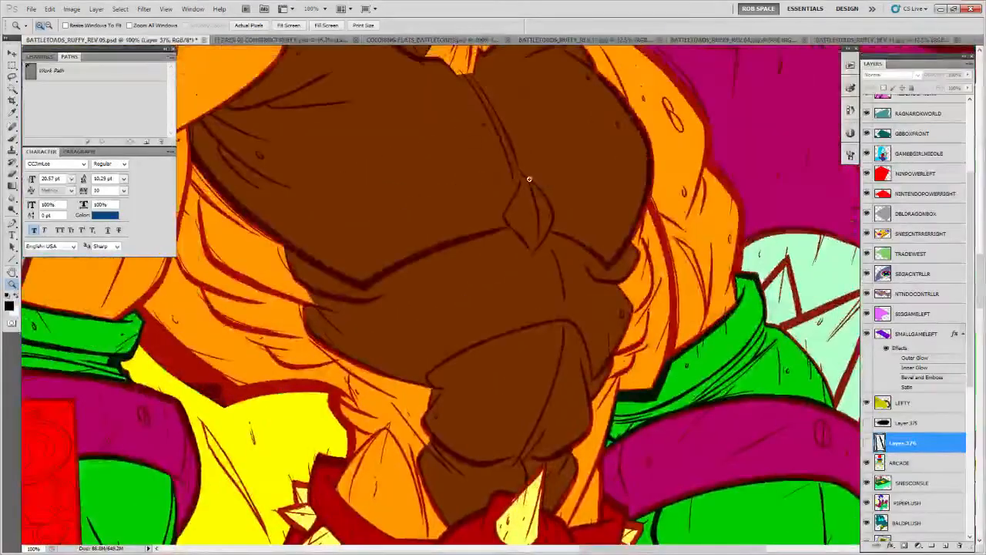
left_click_drag(529, 176, 506, 266)
left_click_drag(467, 77, 508, 478)
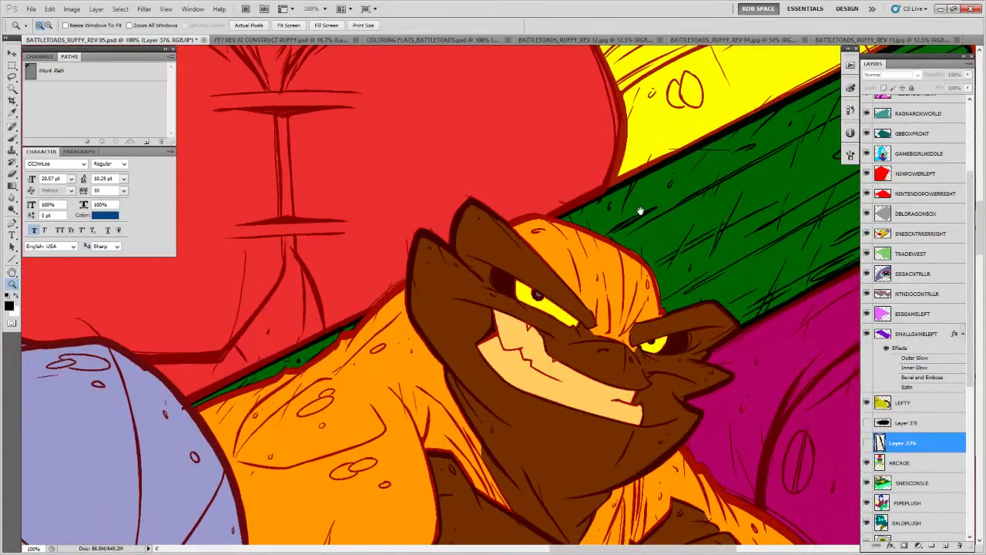
Examine the overall poster flats and the close-up areas from the pink plush and Nintendo controller up to the blue-faced toad
left_click(563, 251, "alt")
left_click(563, 251, "alt")
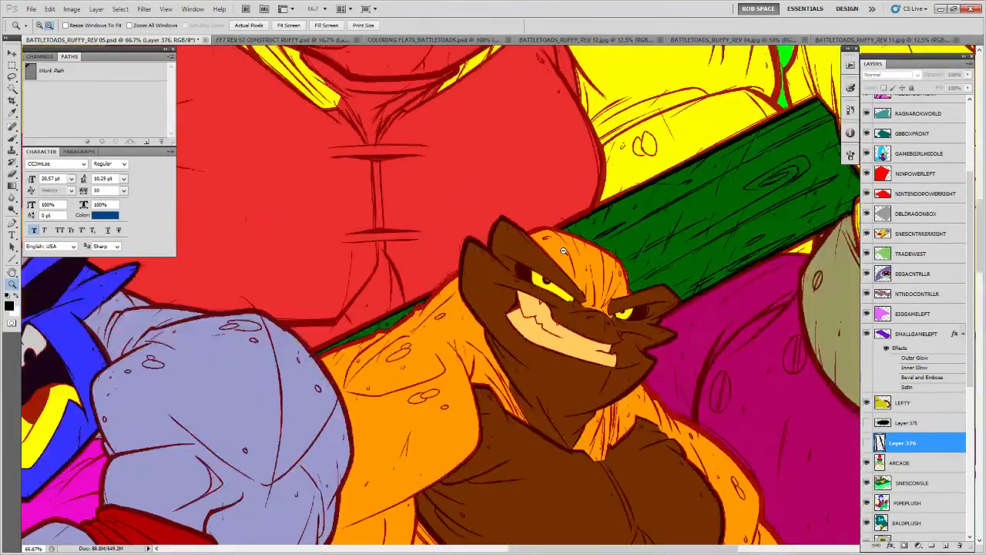
left_click(563, 251, "alt")
left_click(563, 251, "alt")
left_click(563, 251, "alt")
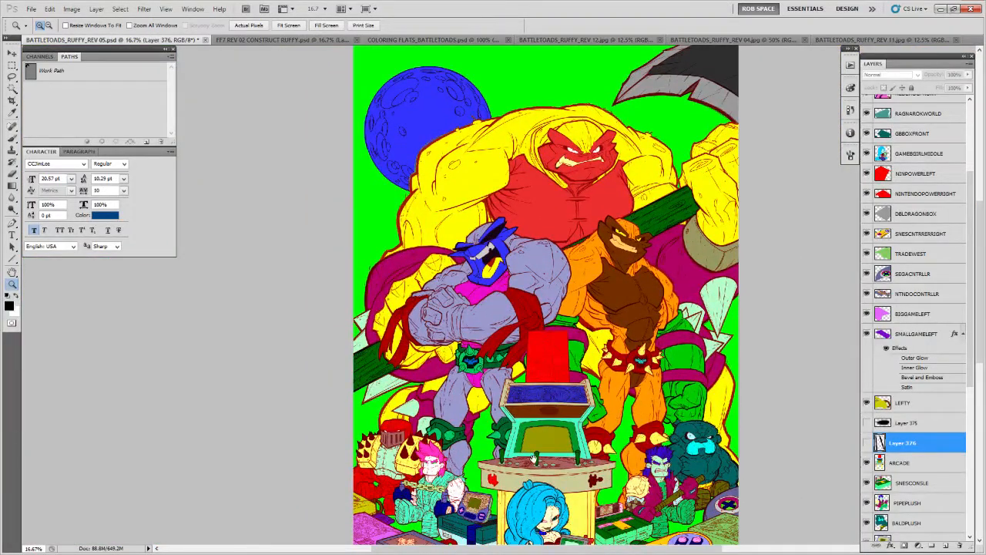
left_click_drag(532, 459, 576, 340)
left_click_drag(623, 459, 586, 461)
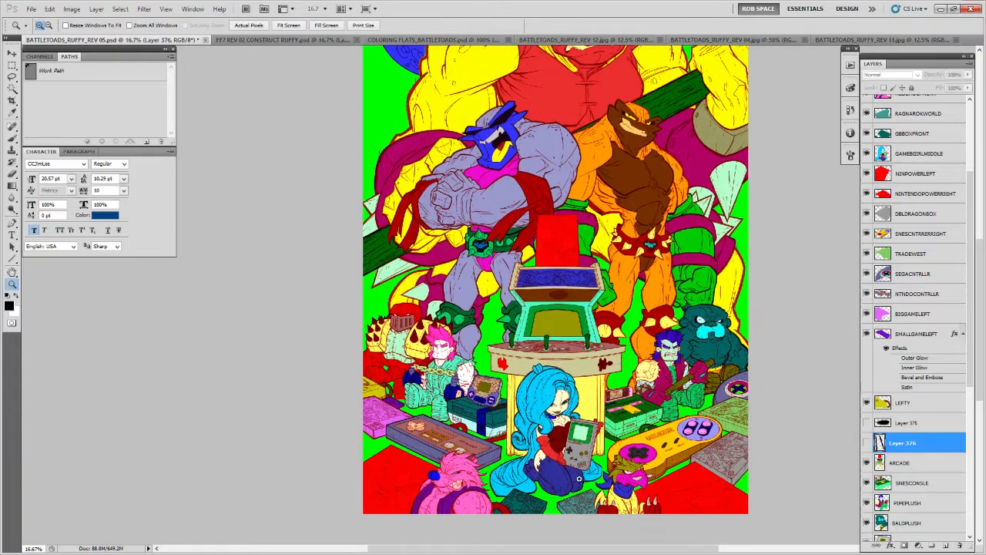
left_click(582, 479)
left_click(582, 479)
left_click(583, 479)
left_click_drag(499, 483, 695, 370)
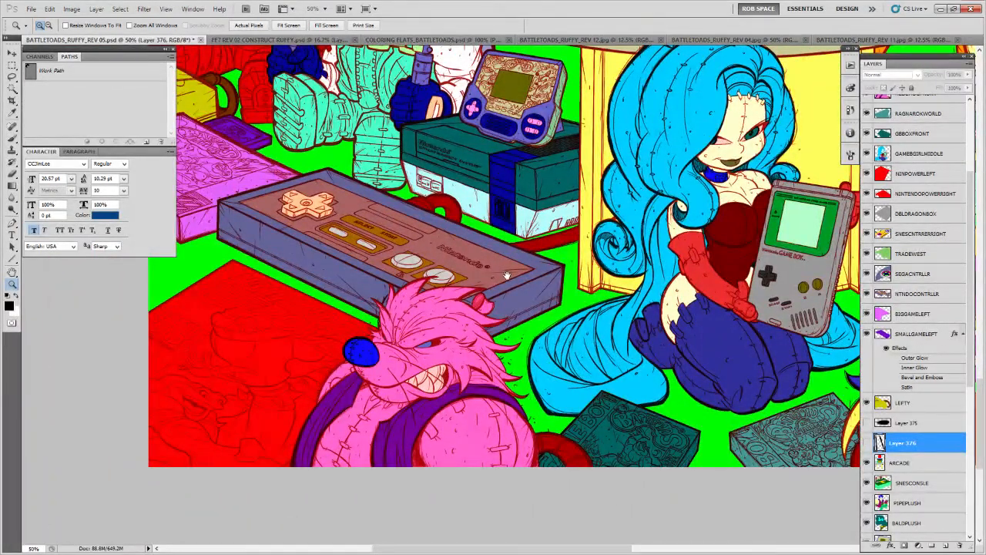
left_click_drag(513, 185, 567, 449)
left_click_drag(544, 308, 560, 378)
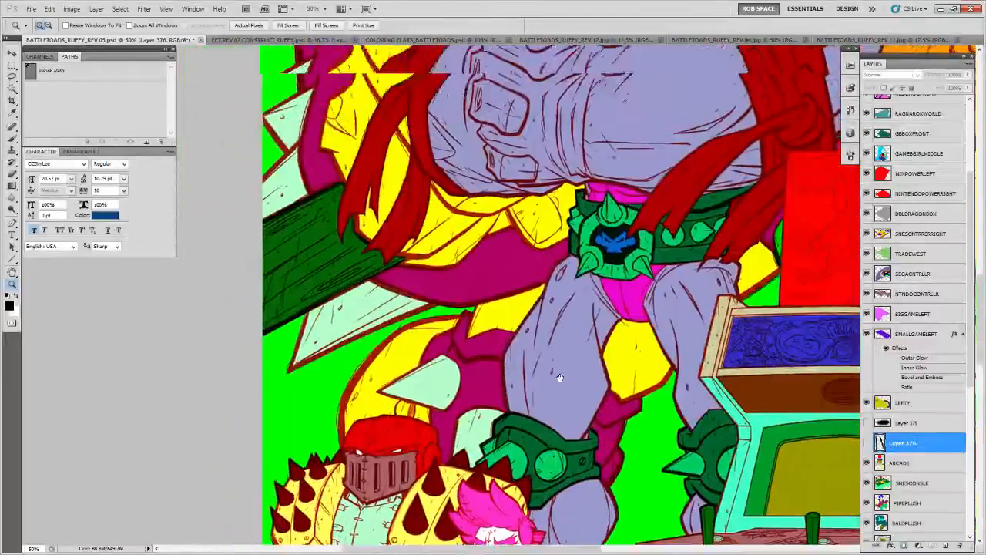
left_click_drag(574, 281, 559, 468)
left_click_drag(616, 200, 385, 470)
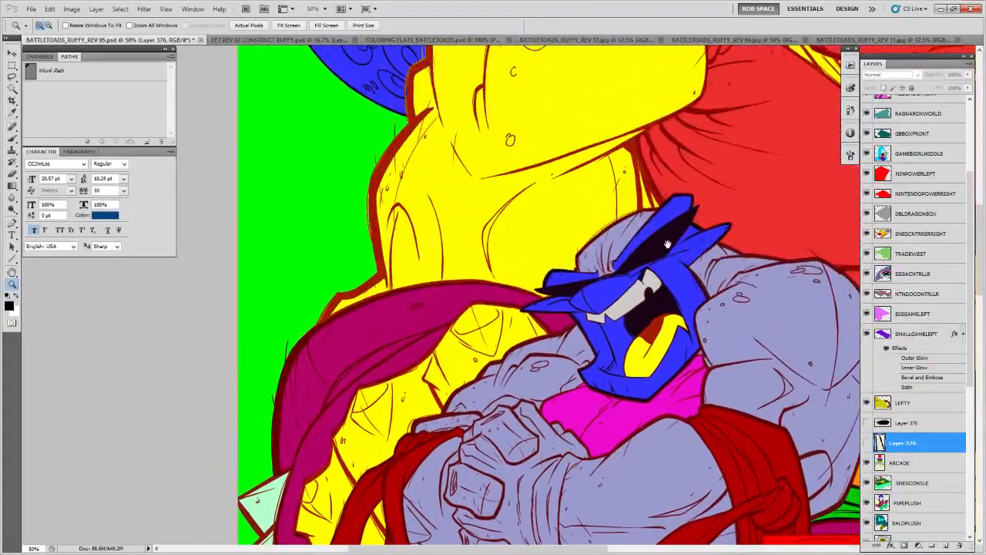
Examine the close-up flats from the blue-faced and red-faced toads down past the arcade cabinet to the controllers and blue-haired woman
left_click_drag(674, 229, 528, 508)
left_click_drag(771, 223, 683, 388)
left_click_drag(568, 433, 319, 320)
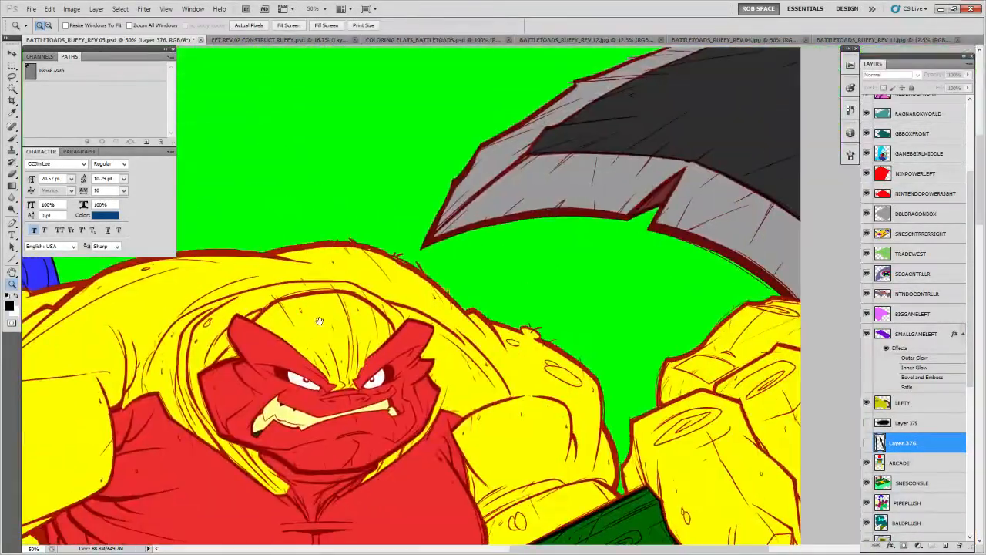
left_click_drag(634, 412, 609, 328)
left_click_drag(648, 456, 687, 124)
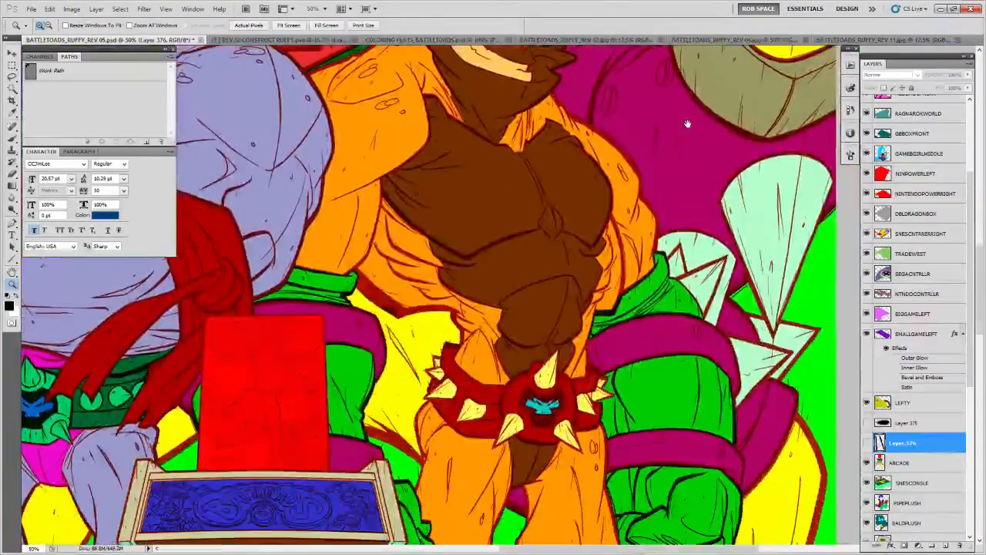
left_click_drag(655, 405, 653, 154)
left_click_drag(639, 357, 678, 197)
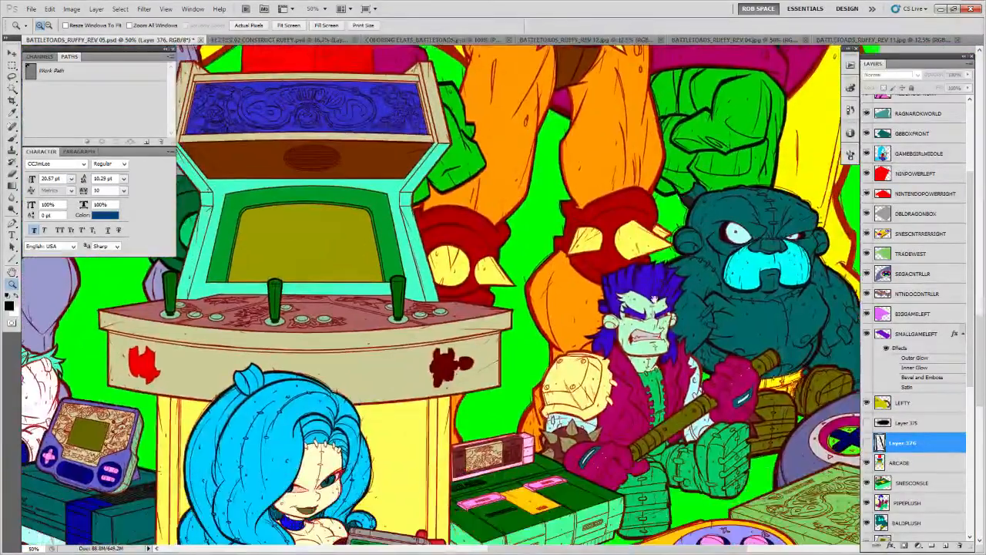
left_click_drag(653, 299, 654, 185)
left_click_drag(673, 418, 616, 323)
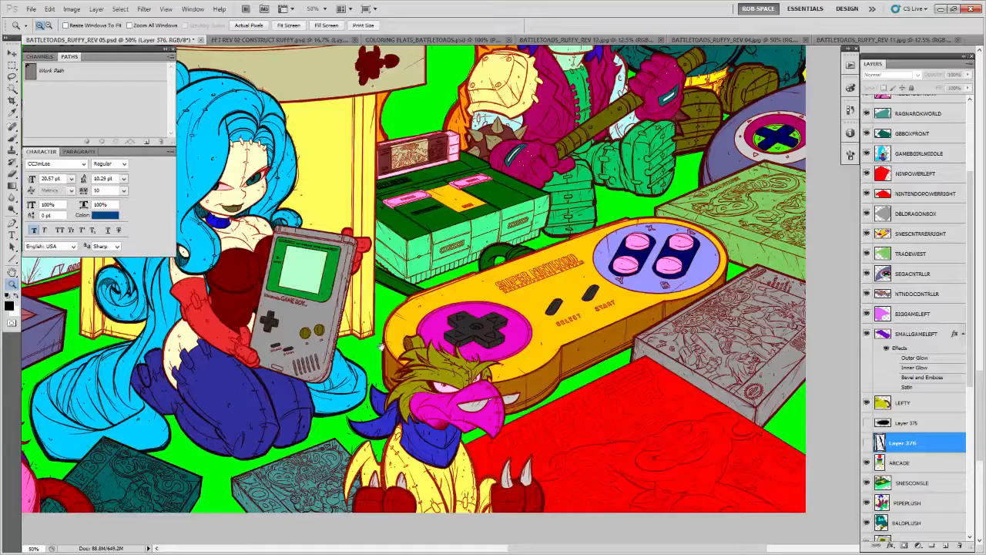
left_click_drag(380, 348, 580, 355)
left_click_drag(386, 331, 508, 333)
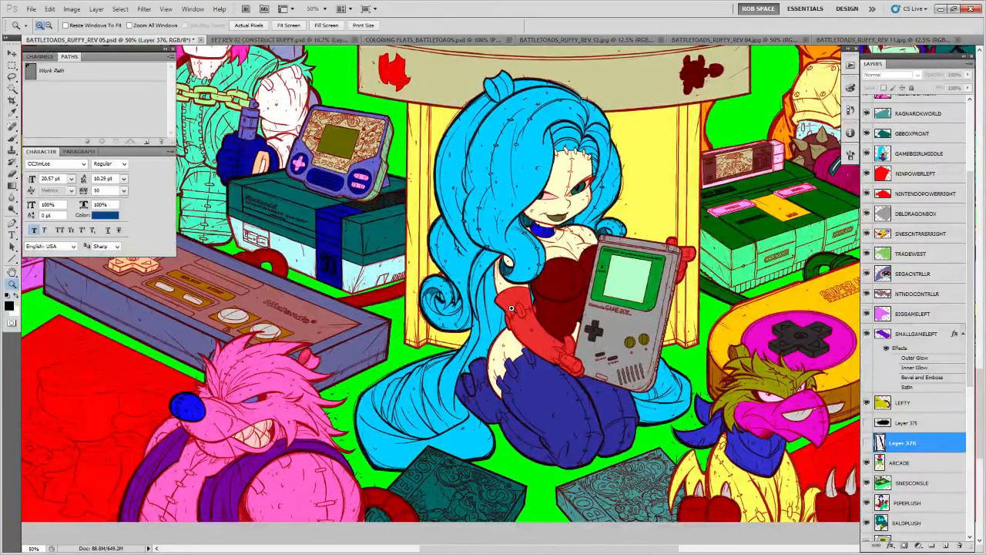
Review the flats at 25% zoom, from the blue-haired woman up to the three toads and back to the game consoles
left_click(530, 283, "alt")
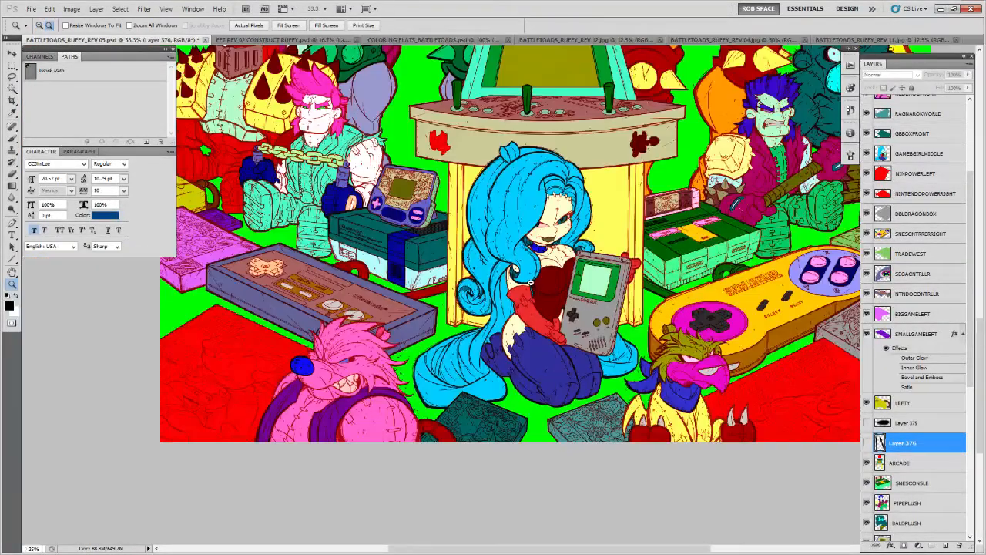
left_click(530, 283, "alt")
scroll(570, 196, "up", 5)
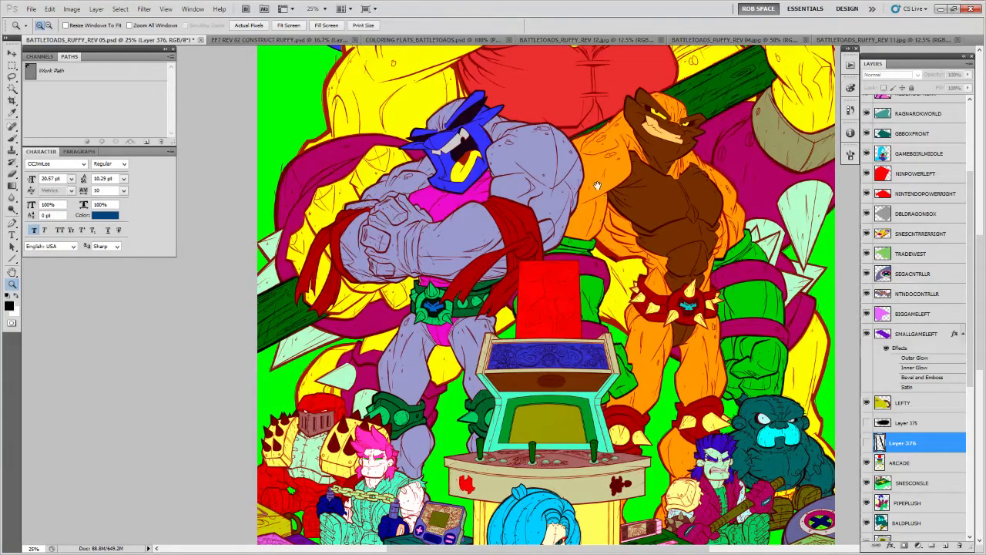
left_click_drag(597, 185, 580, 291)
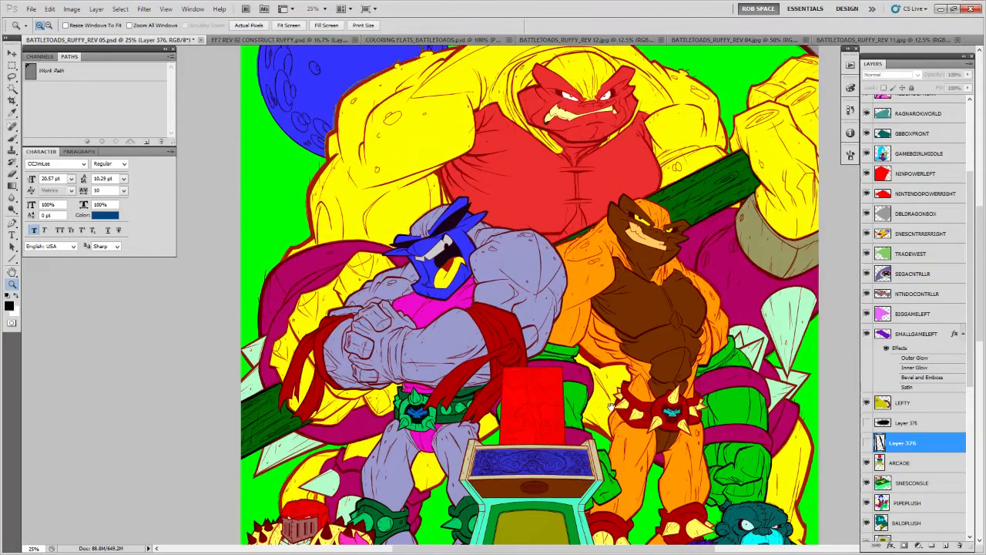
scroll(614, 423, "down", 5)
scroll(635, 360, "down", 3)
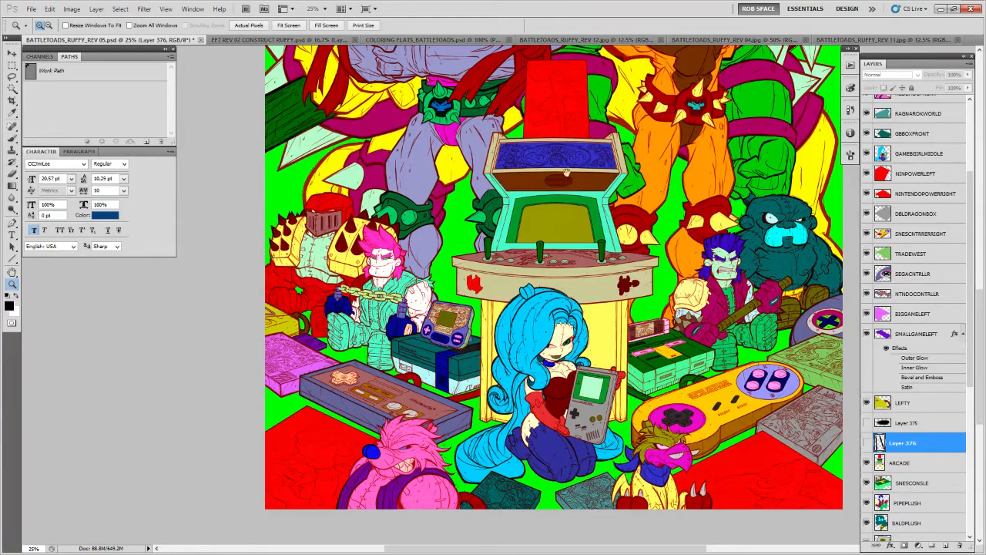
scroll(639, 222, "up", 5)
scroll(638, 223, "down", 4)
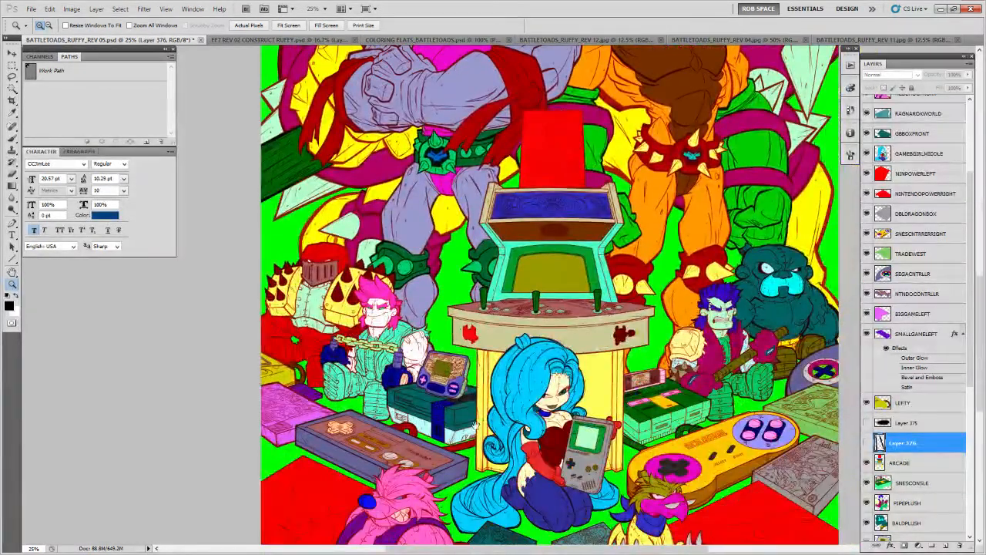
scroll(476, 424, "down", 3)
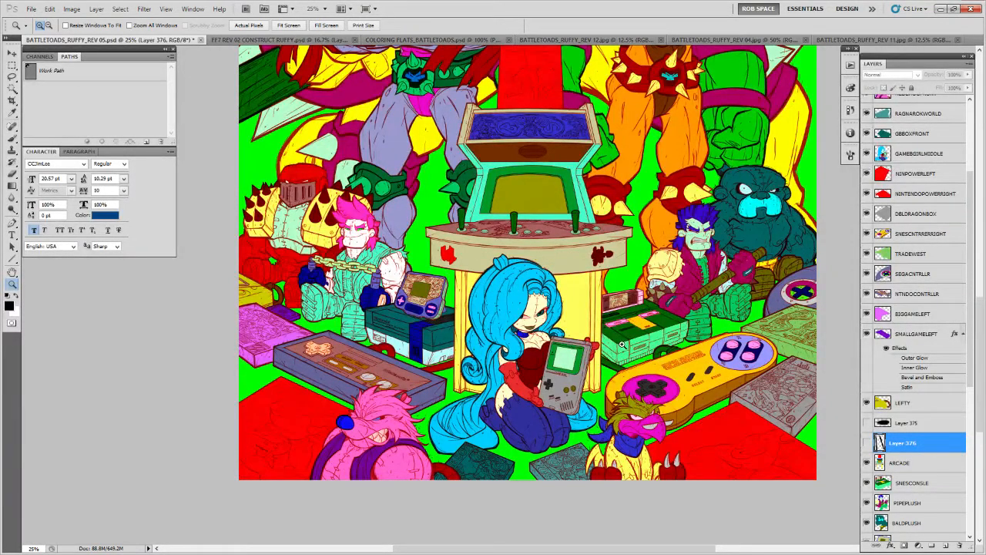
Examine the flats from the moon and the big yellow toad down to the arcade cabinet, plush figures and controllers
scroll(622, 345, "up", 5)
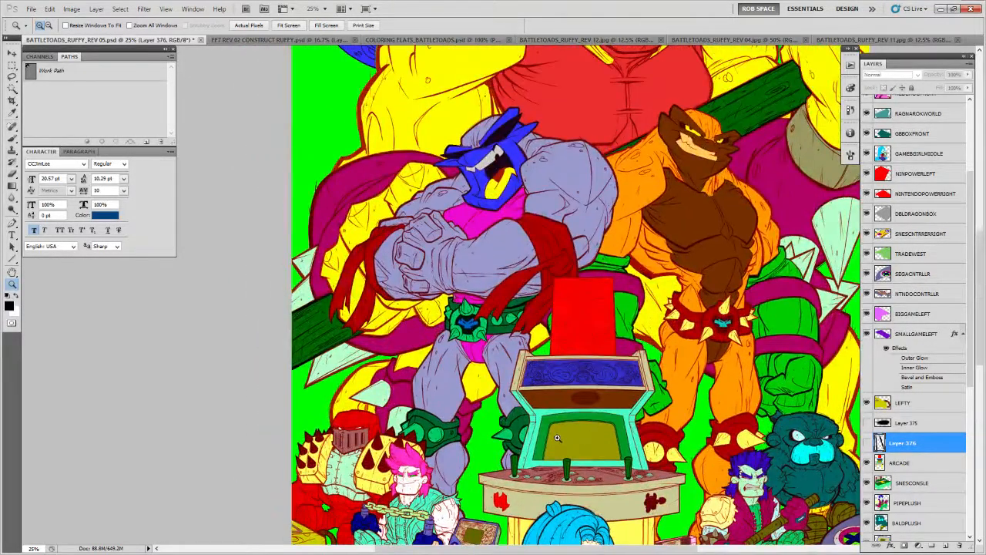
scroll(678, 341, "up", 5)
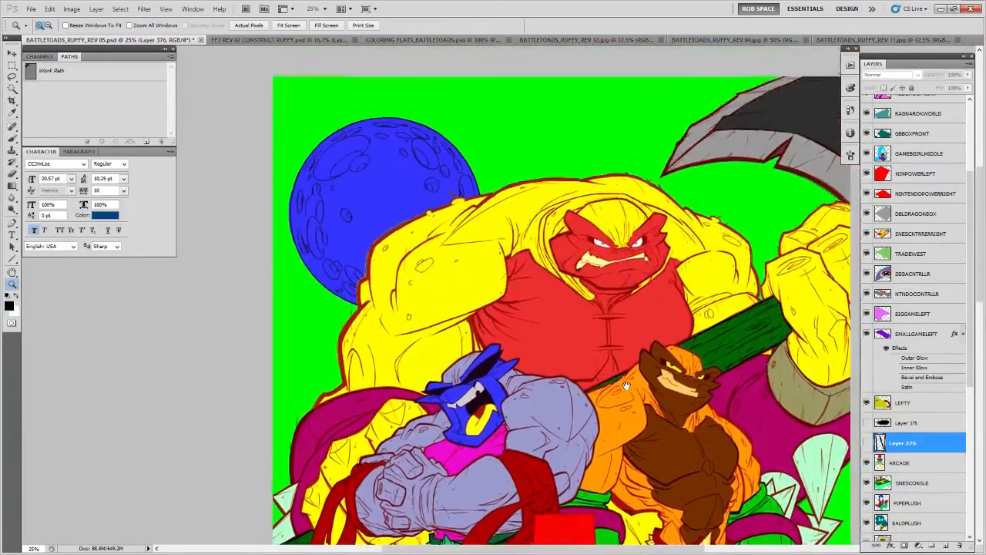
scroll(569, 406, "right", 3)
scroll(569, 406, "left", 3)
scroll(569, 406, "down", 5)
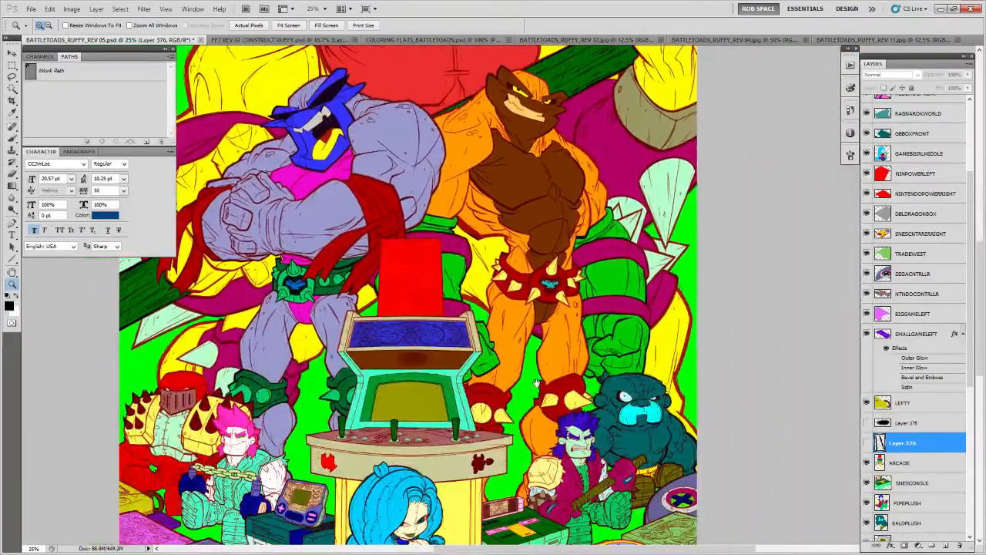
scroll(536, 357, "down", 3)
left_click_drag(535, 358, 611, 269)
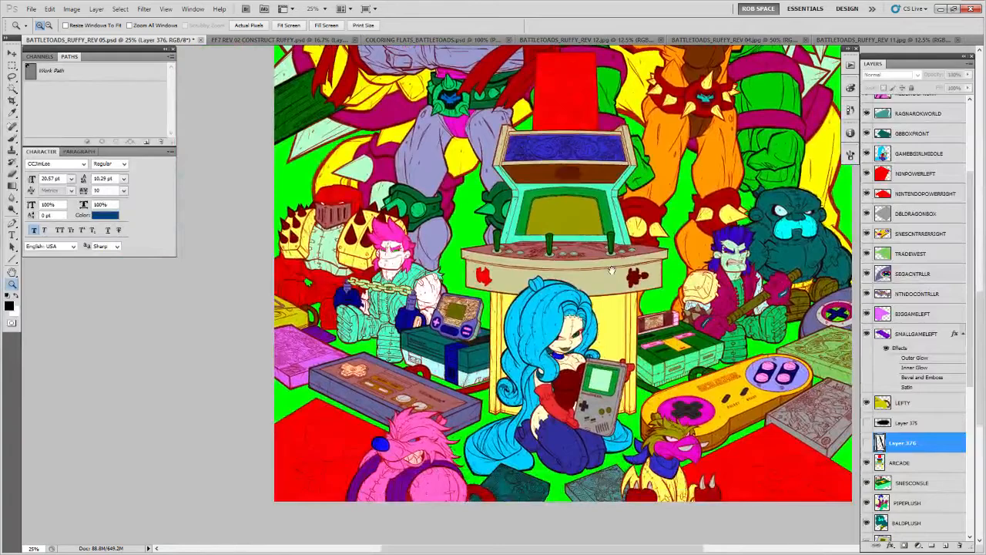
scroll(613, 274, "left", 1)
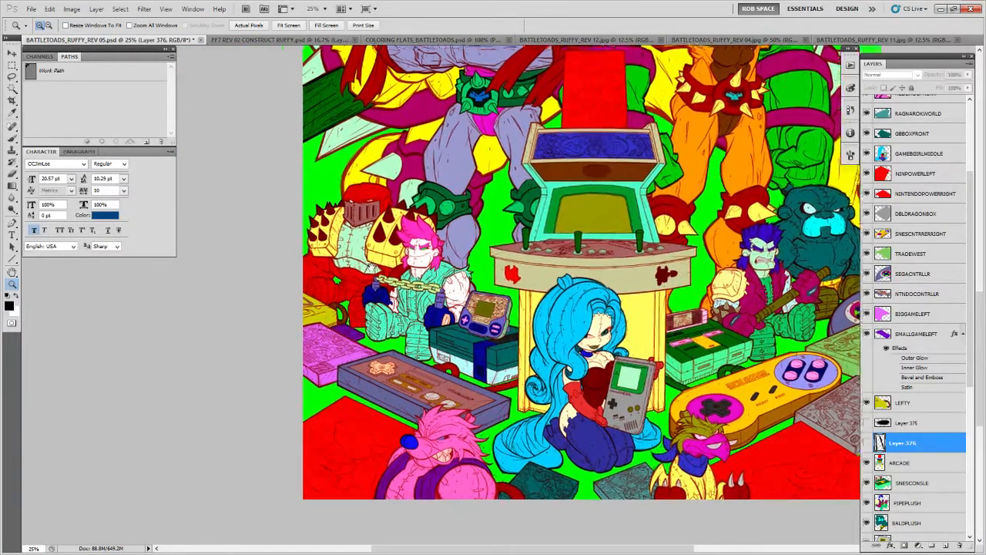
scroll(631, 286, "right", 2)
scroll(630, 285, "up", 5)
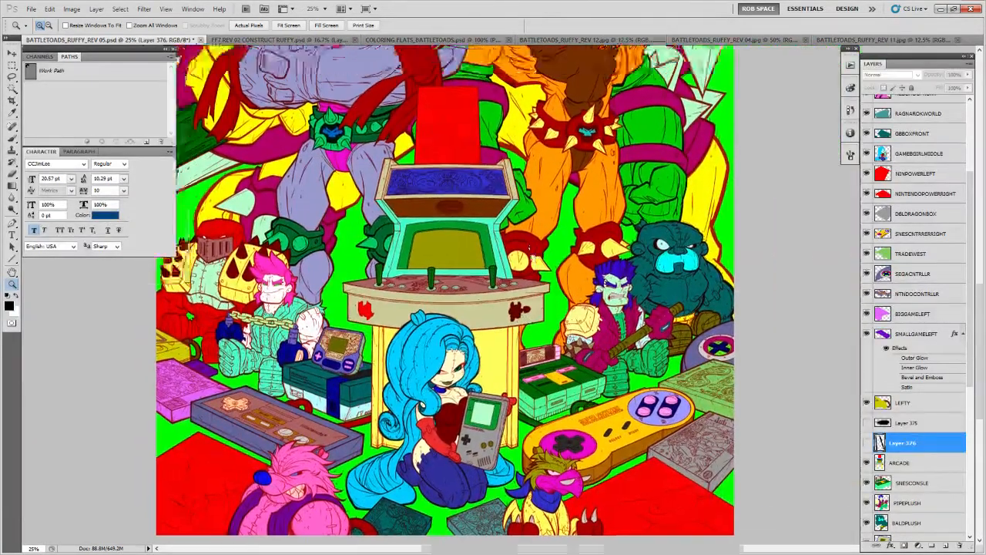
Examine the flats around the arcade cabinet and the seated plush figures, up to the toads behind them
scroll(576, 353, "down", 6)
scroll(616, 231, "right", 1)
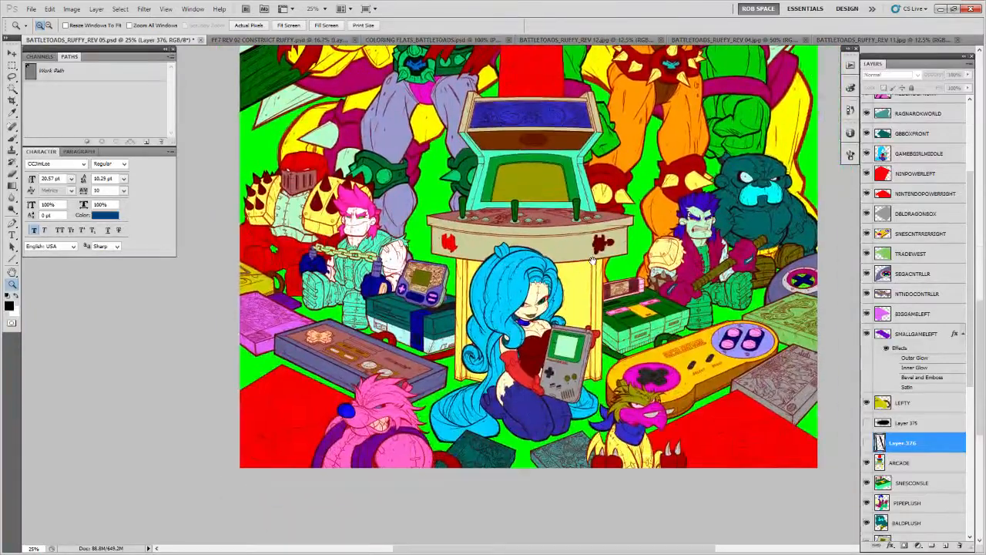
scroll(586, 200, "up", 1)
left_click_drag(575, 245, 568, 284)
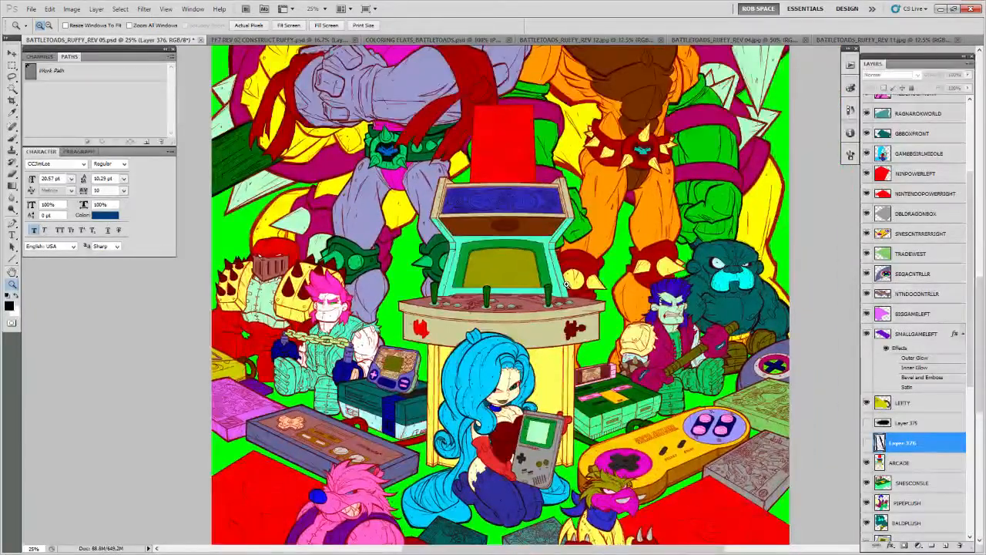
scroll(551, 275, "down", 1)
scroll(550, 276, "left", 1)
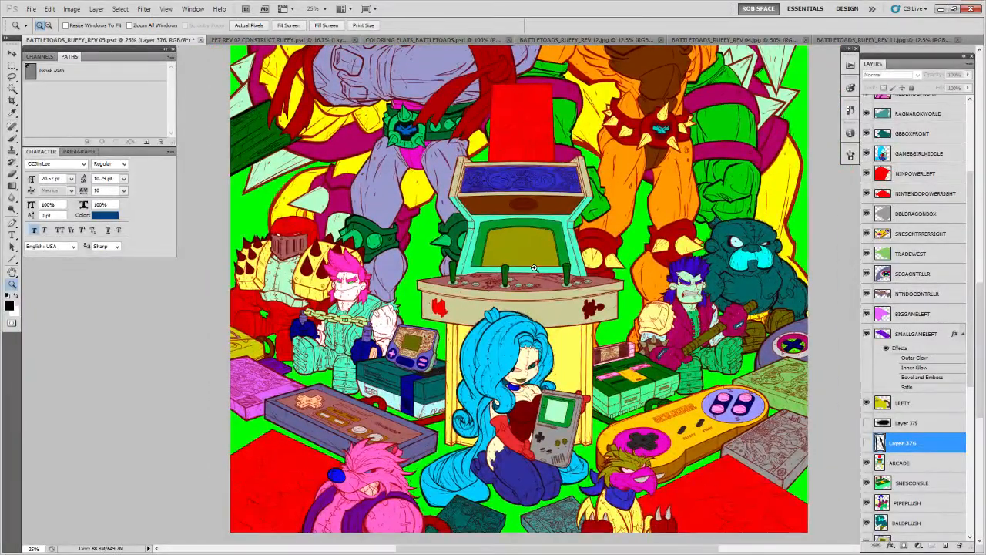
scroll(524, 276, "down", 1)
left_click_drag(531, 220, 532, 520)
left_click_drag(581, 465, 582, 248)
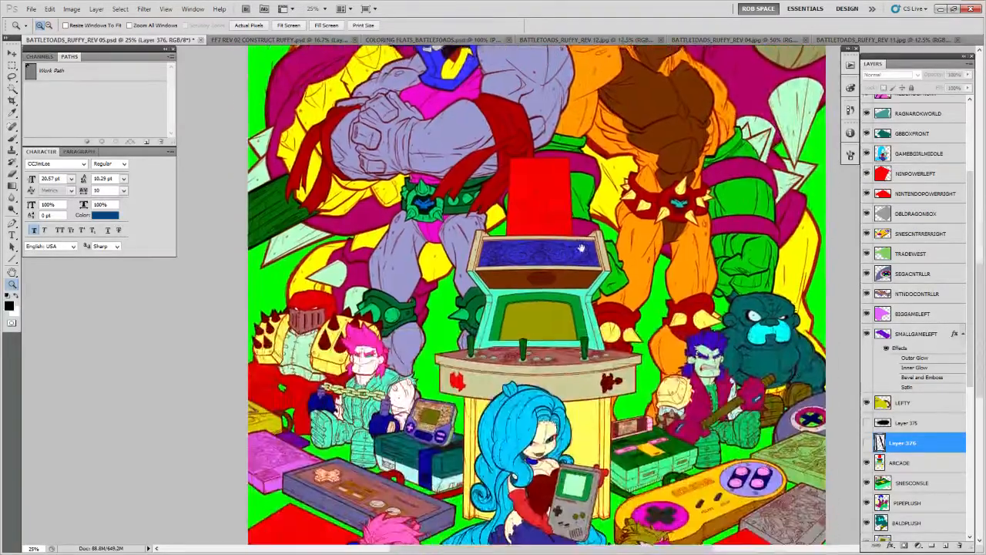
scroll(581, 258, "down", 3)
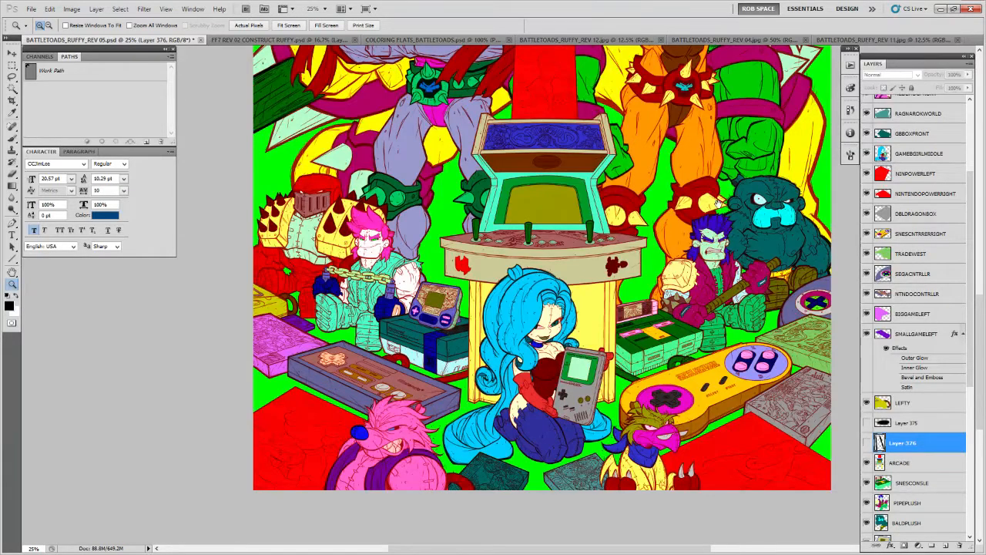
left_click_drag(718, 203, 713, 539)
scroll(892, 387, "up", 4)
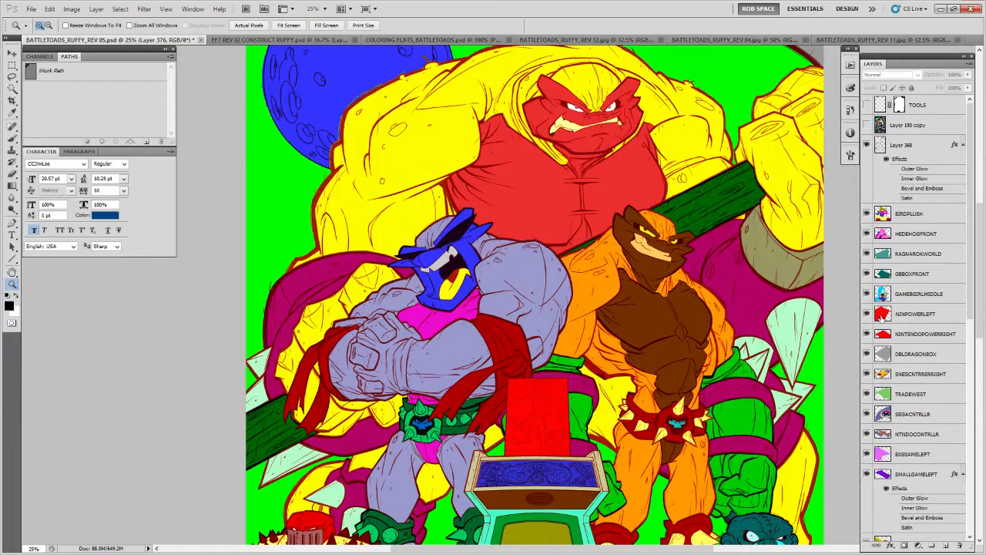
Review the poster's flats from the moon and axe blade down to the red magazines and front plush animals
left_click_drag(743, 185, 726, 285)
left_click_drag(644, 493, 659, 461)
mouse_move(701, 303)
left_mouse_down()
mouse_move(668, 369)
mouse_move(681, 304)
left_mouse_up()
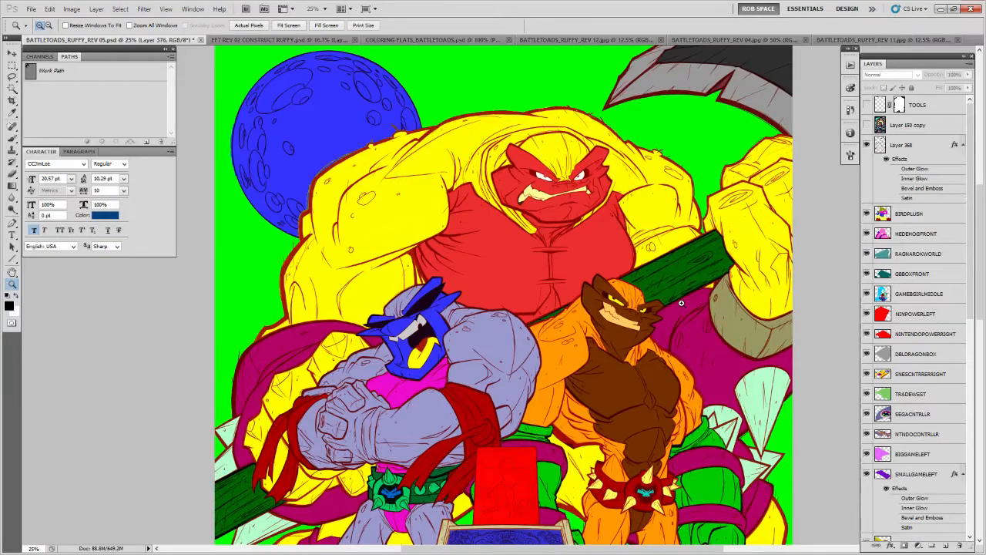
left_click_drag(681, 363, 663, 223)
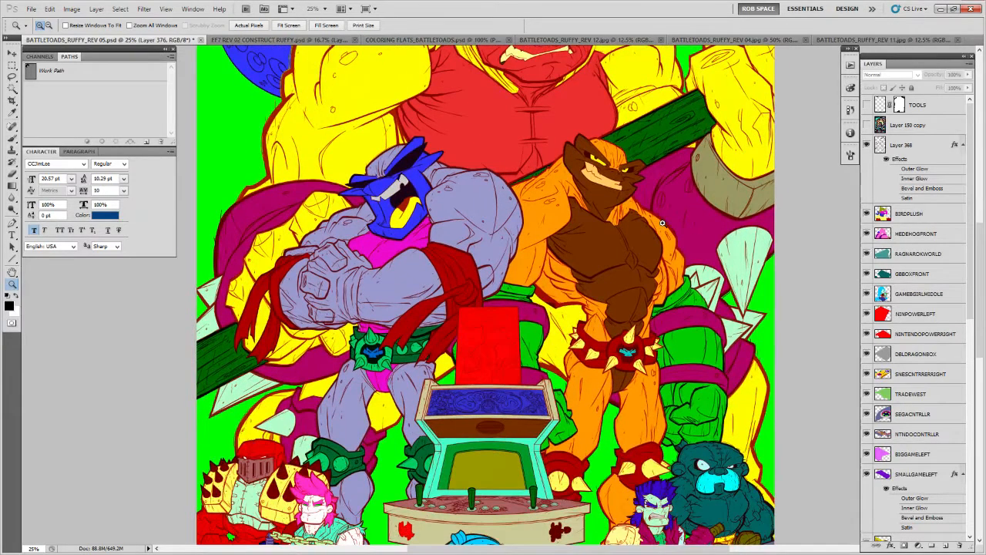
left_click_drag(665, 330, 667, 209)
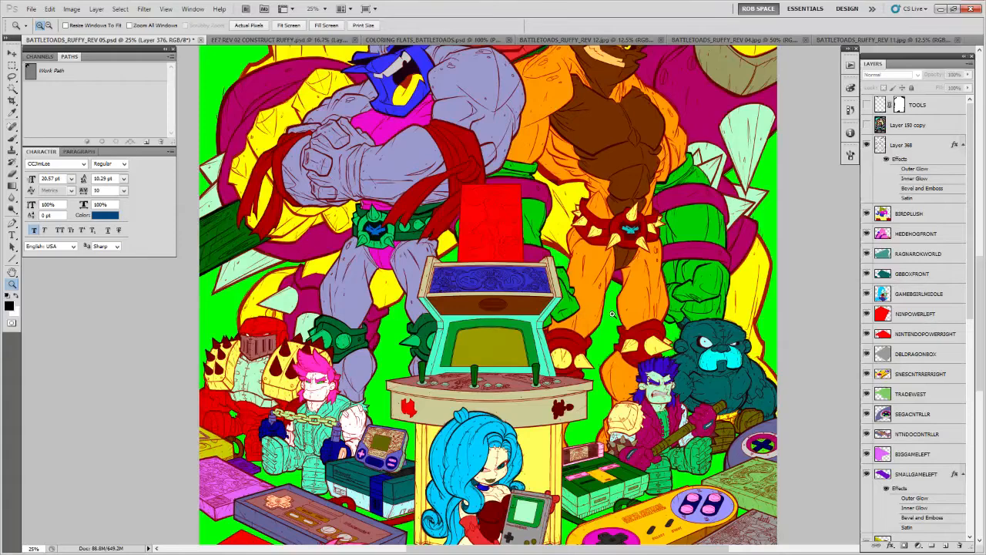
left_click_drag(611, 313, 611, 251)
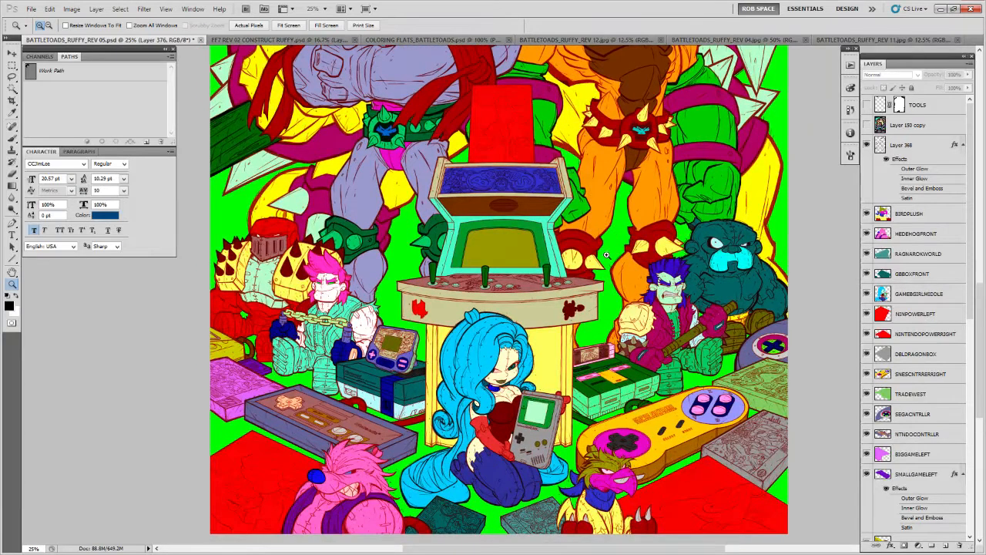
left_click_drag(604, 305, 597, 248)
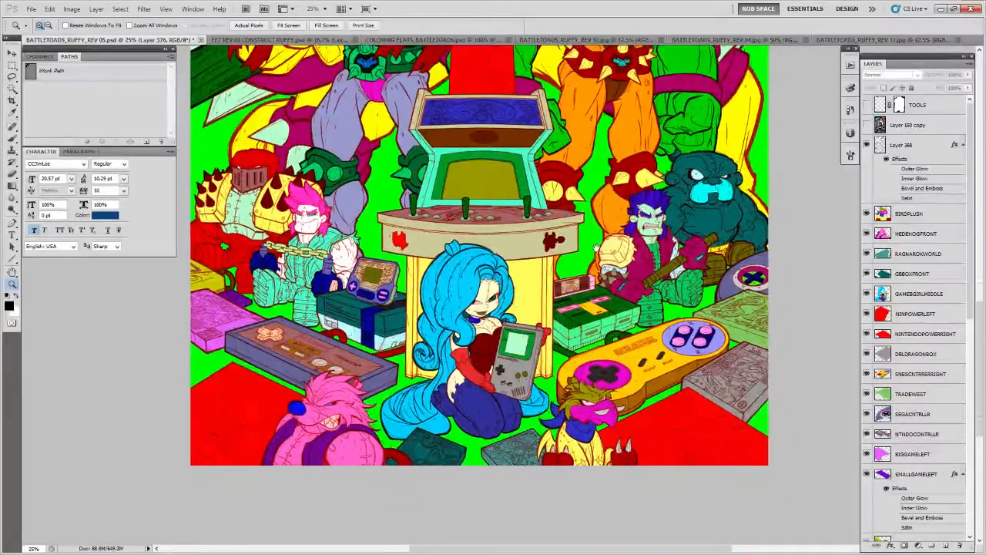
left_click_drag(630, 203, 628, 294)
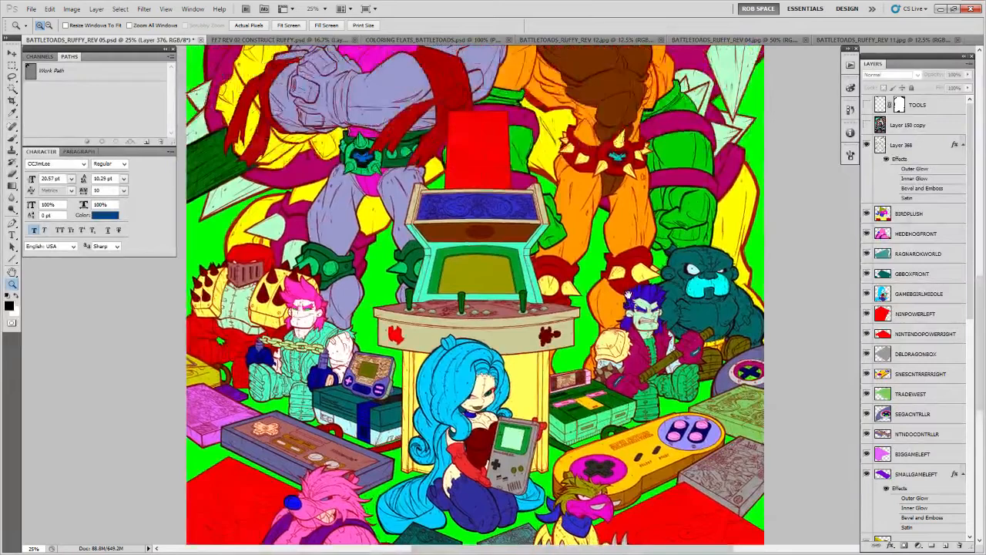
Go through the character layers from BIRDPLUSH down to MOON and BIGFROG, and view the big toad's area
left_click(901, 215)
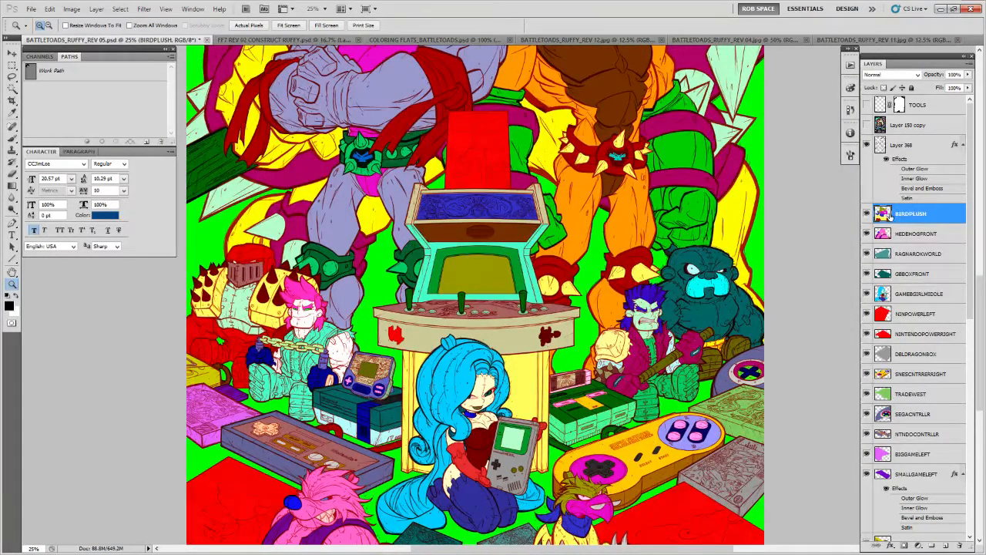
scroll(889, 216, "down", 10)
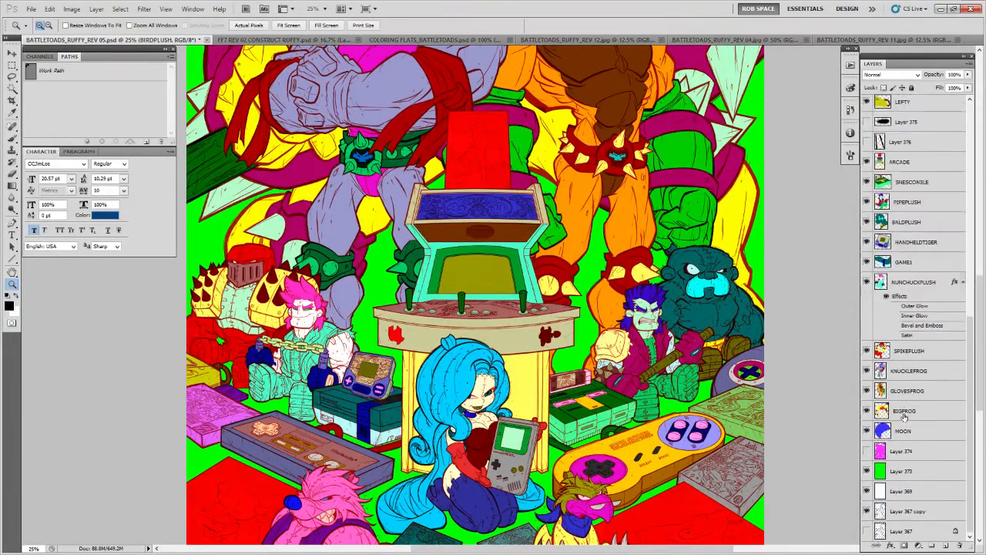
left_click(902, 432)
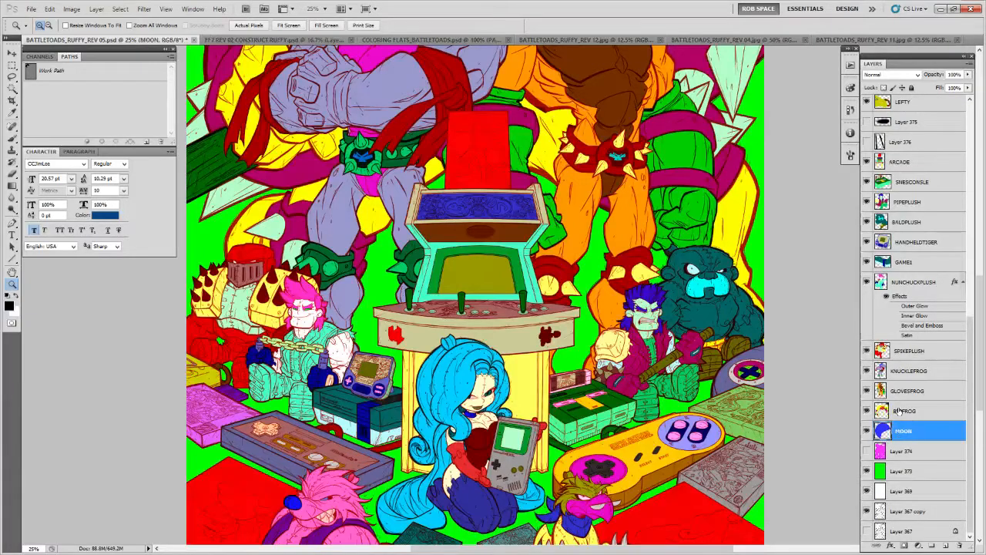
left_click(899, 411)
left_click_drag(613, 141, 664, 437)
left_click_drag(629, 309, 643, 259)
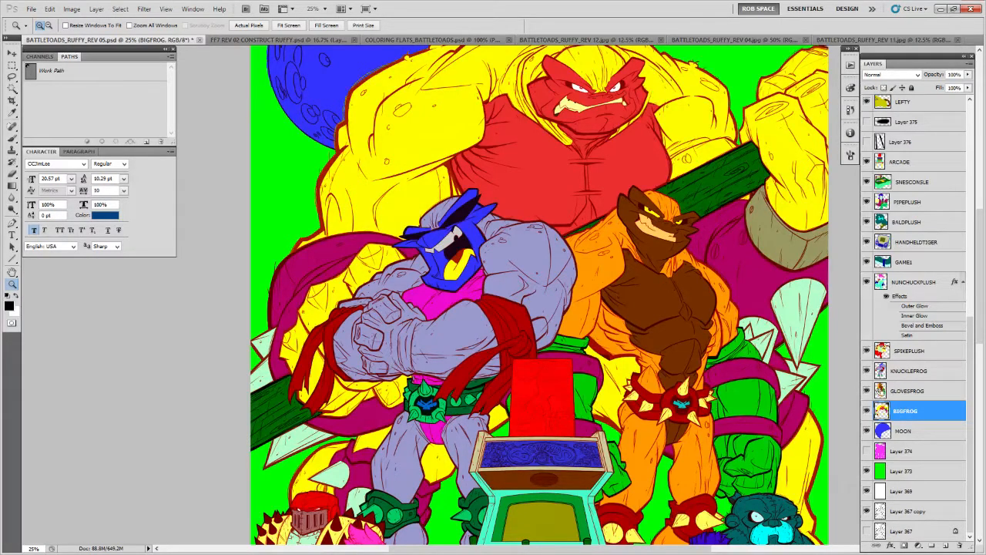
Load the GLOVESFROG layer's outline as a selection, make that layer active, and hide it
left_click(881, 391, "ctrl")
left_click(909, 390)
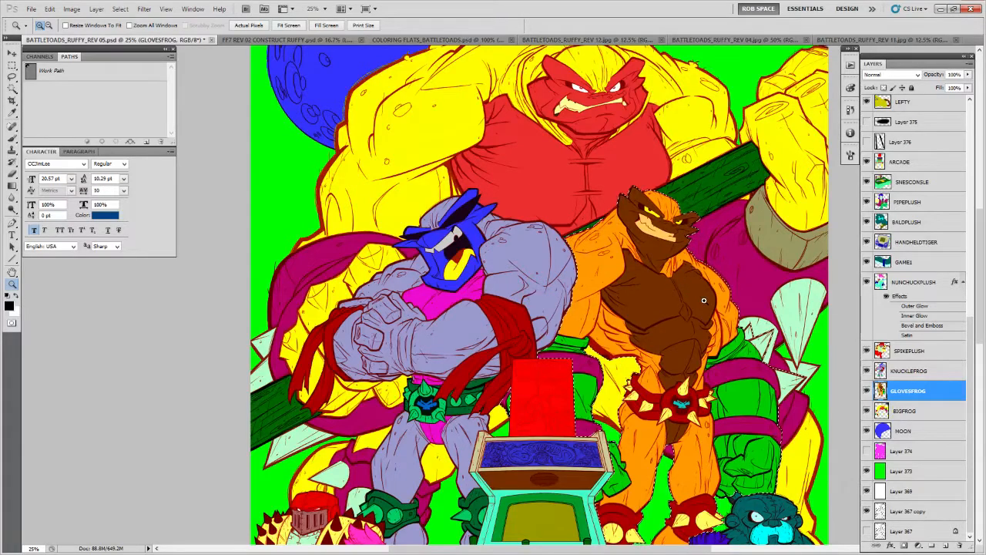
key("alt+BackSpace")
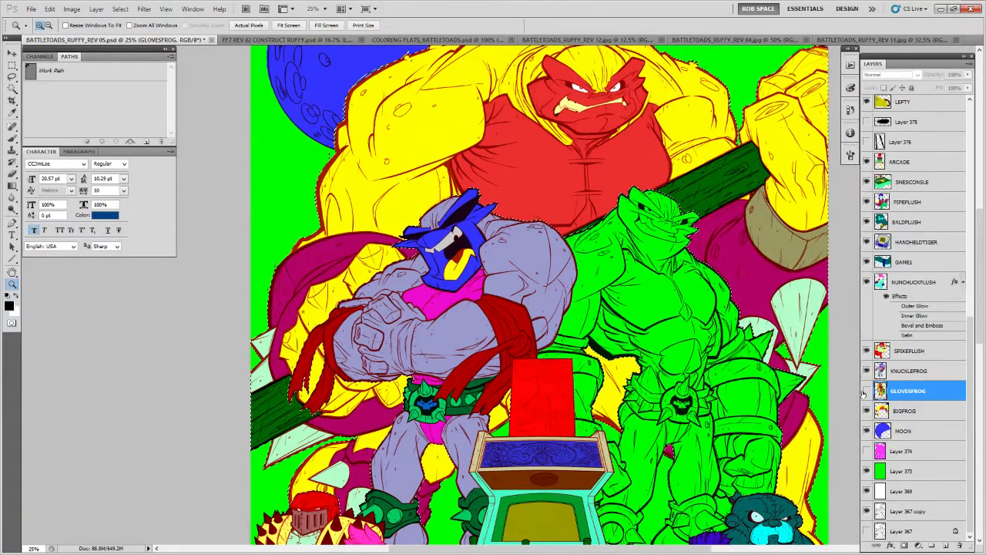
Show the GLOVESFROG layer again and review the flats of the two front toads and the arcade cabinet
left_click(866, 391)
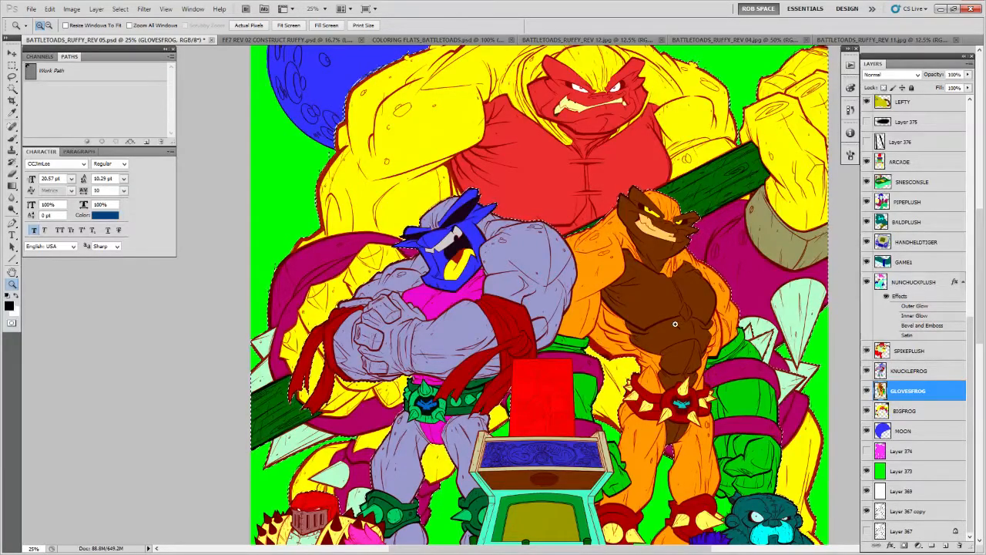
left_click_drag(676, 357, 699, 233)
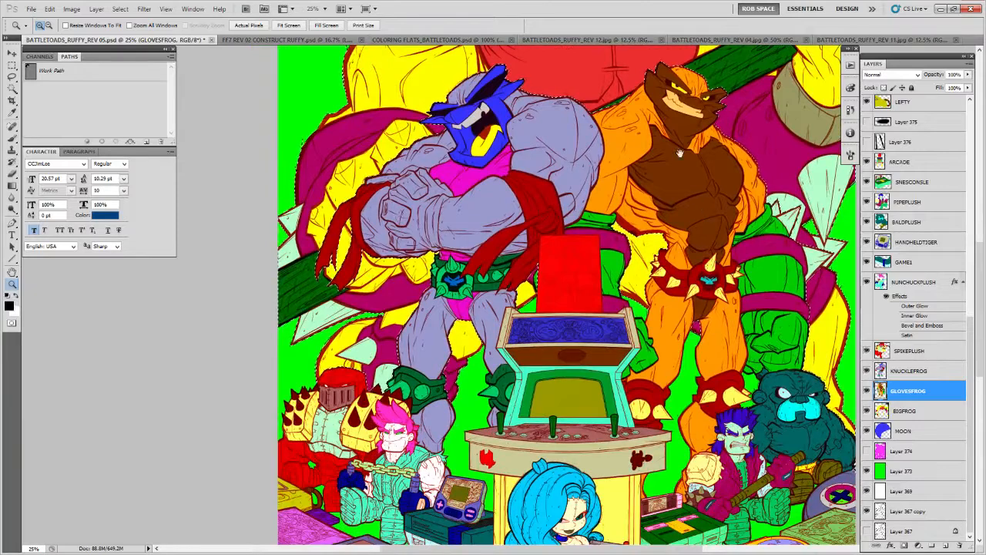
left_click_drag(676, 183, 691, 300)
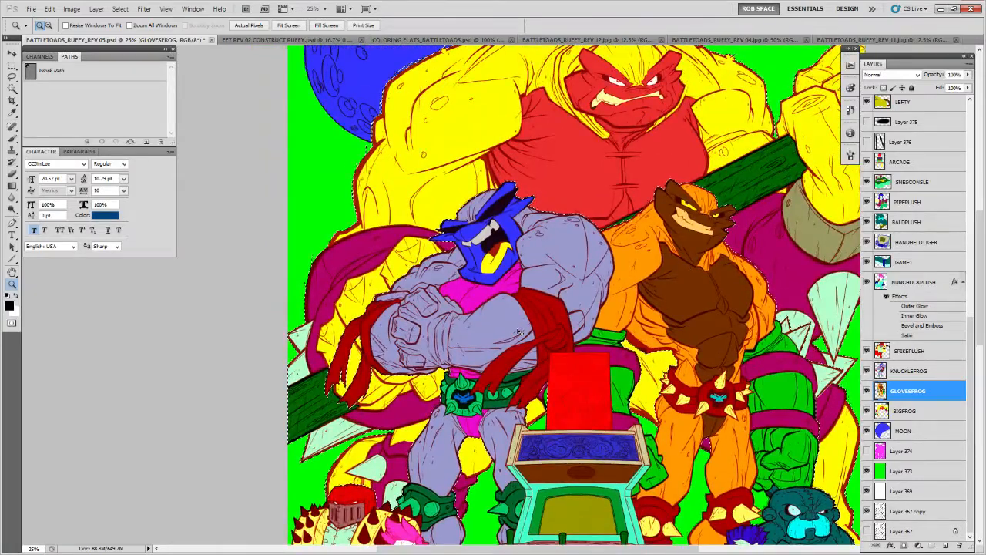
left_click_drag(660, 398, 656, 306)
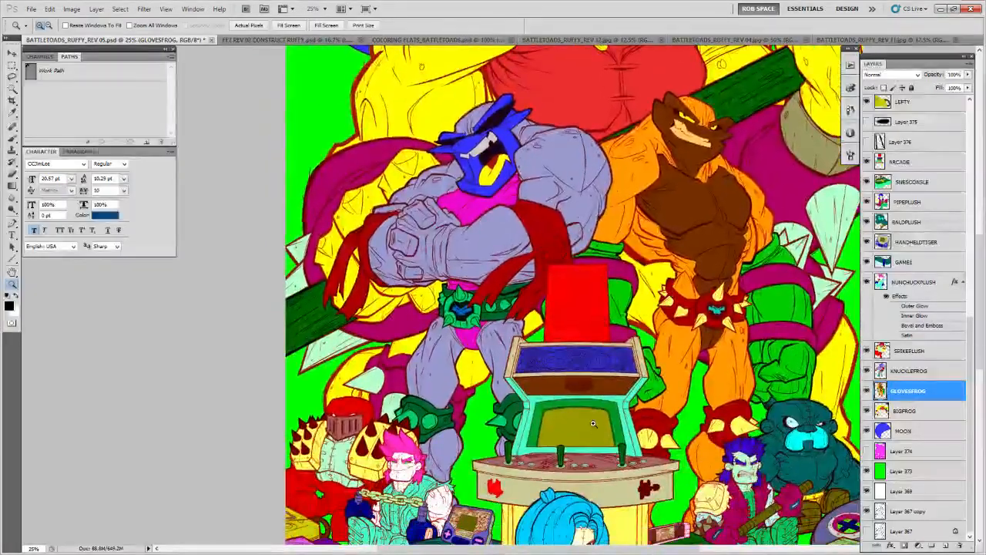
left_click_drag(636, 380, 634, 363)
left_click_drag(691, 328, 647, 367)
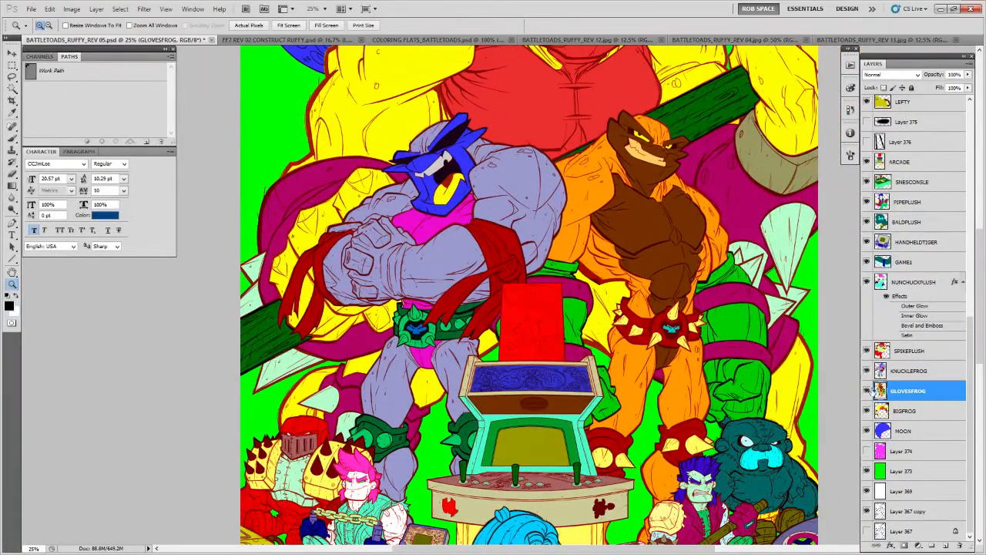
Load the GLOVESFROG layer's outline as a selection, make the BIGFROG layer active, and view the big toad up to the moon and axe
left_click(880, 410, "ctrl")
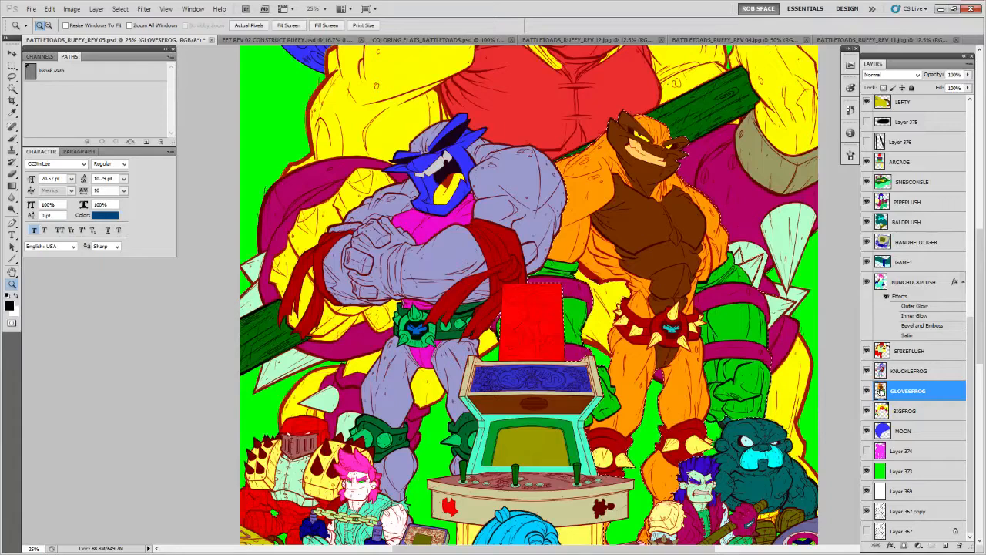
left_click(906, 410)
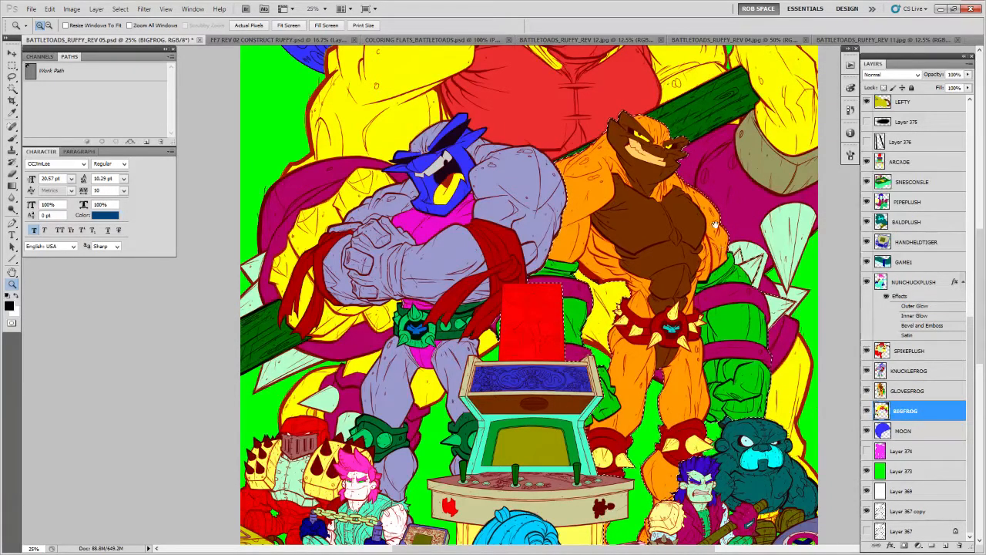
left_click_drag(661, 67, 695, 269)
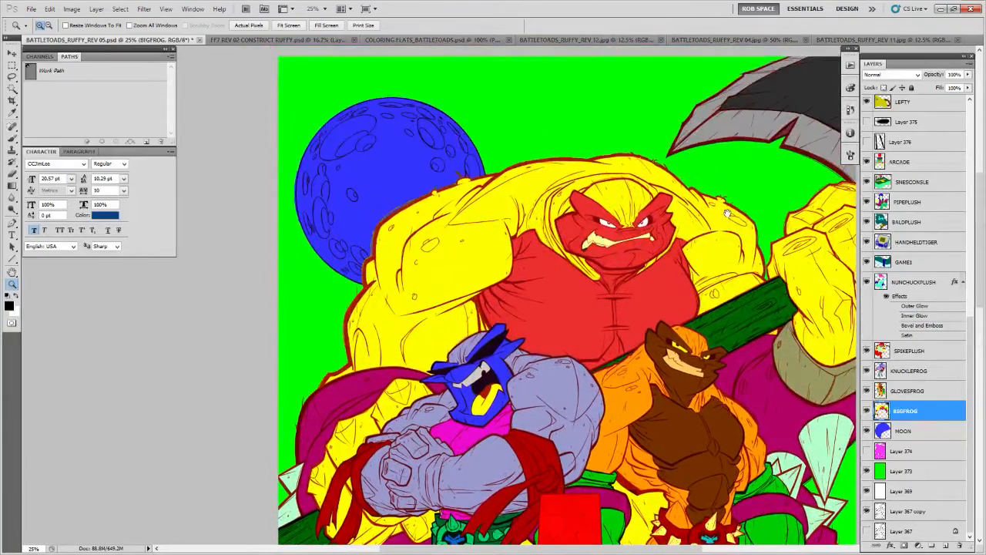
left_click_drag(728, 213, 690, 252)
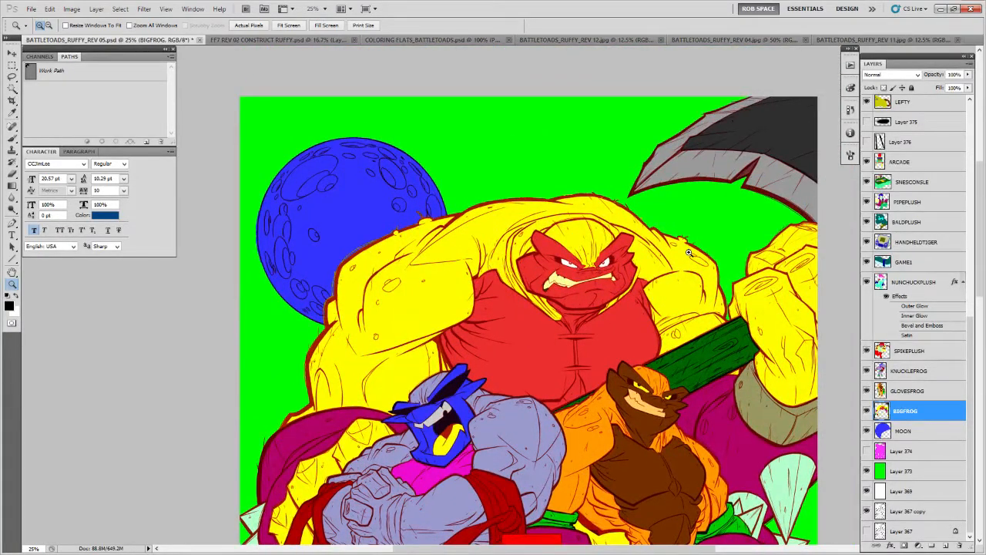
Make Layer 368 the active layer, with the orange toad's face and its line art in close-up
left_click(706, 453)
left_click(697, 441)
left_click(694, 435)
left_click(683, 418)
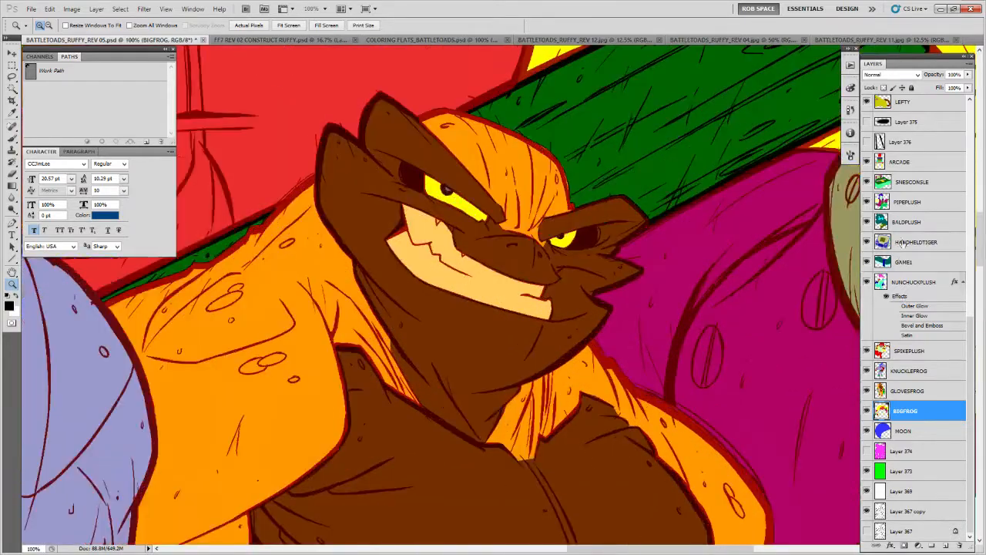
scroll(913, 171, "up", 8)
scroll(913, 171, "up", 2)
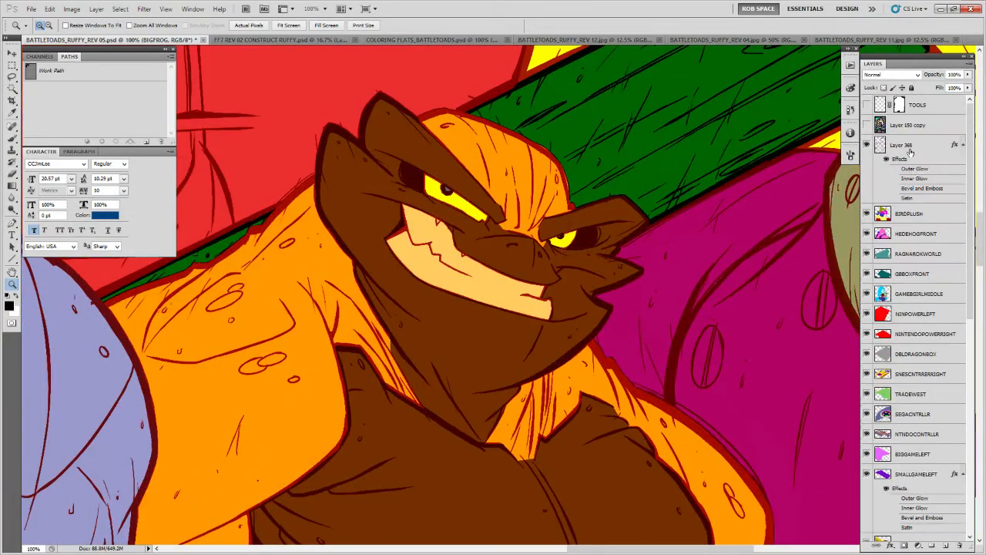
left_click(902, 145)
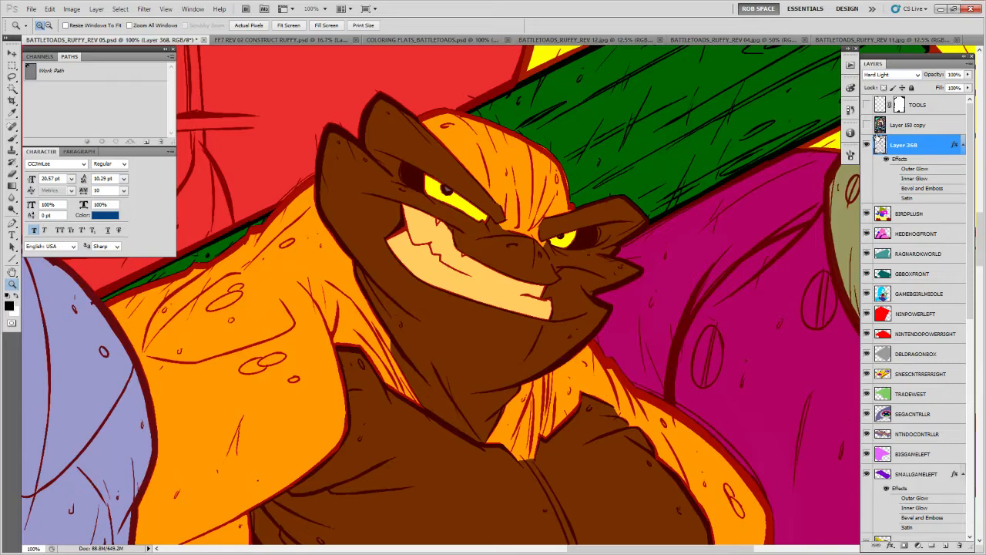
left_click_drag(705, 361, 694, 342)
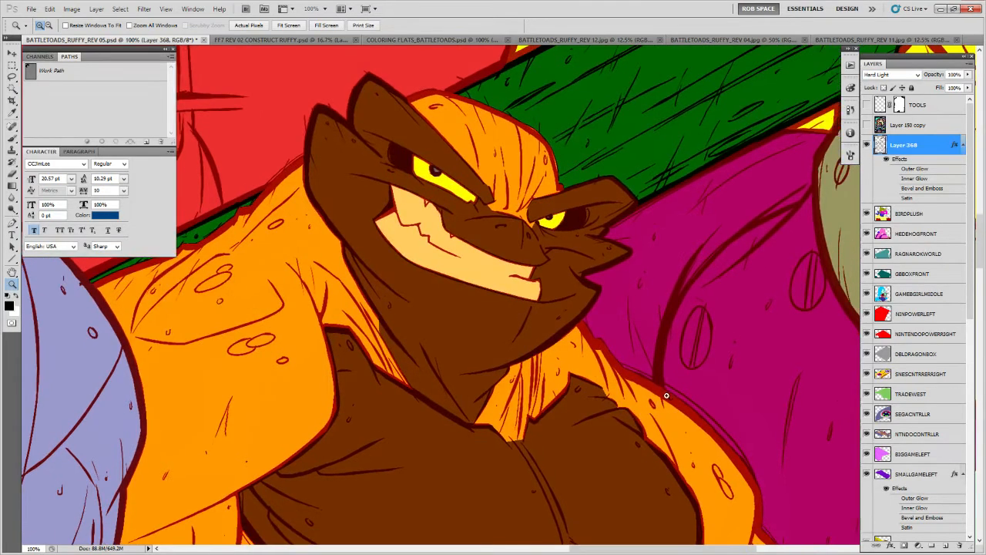
Switch Layer 368's blend mode to Normal to compare the line art, and set it back to Hard Light
left_click(899, 73)
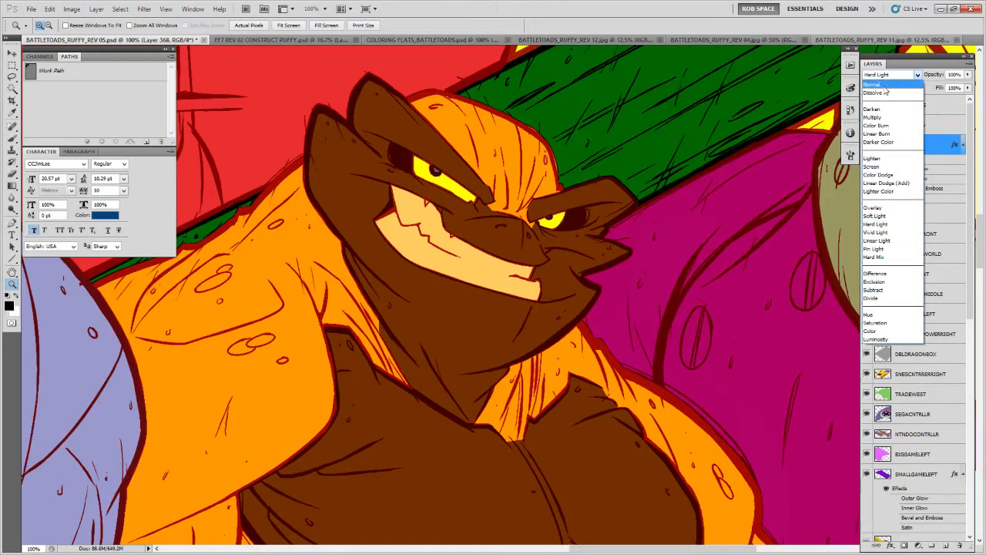
left_click(886, 77)
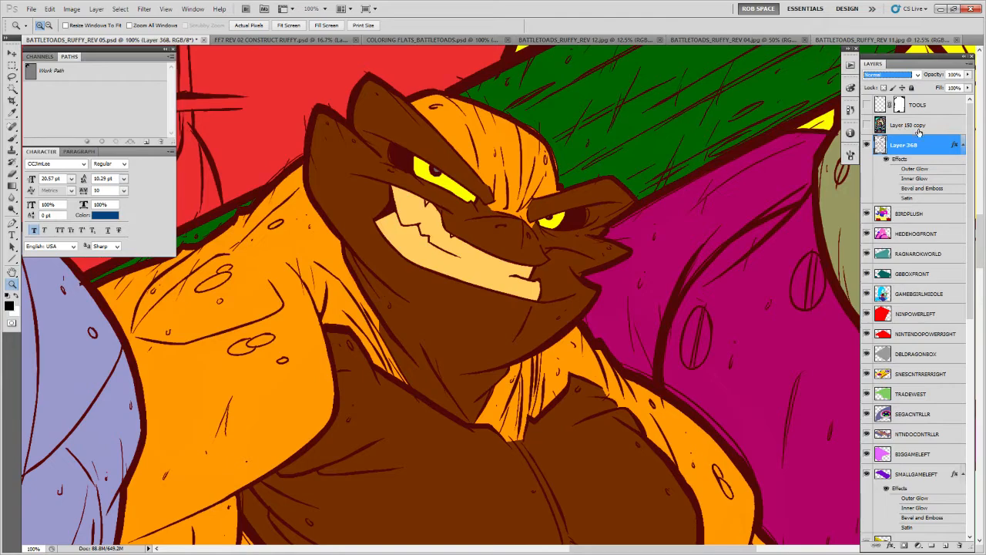
left_click_drag(800, 115, 787, 287)
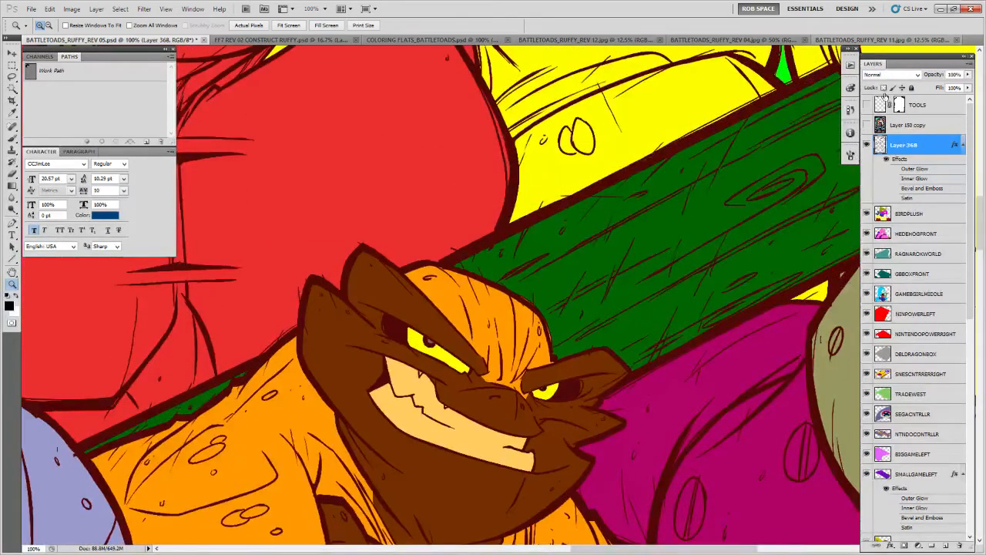
left_click(888, 74)
left_click(886, 221)
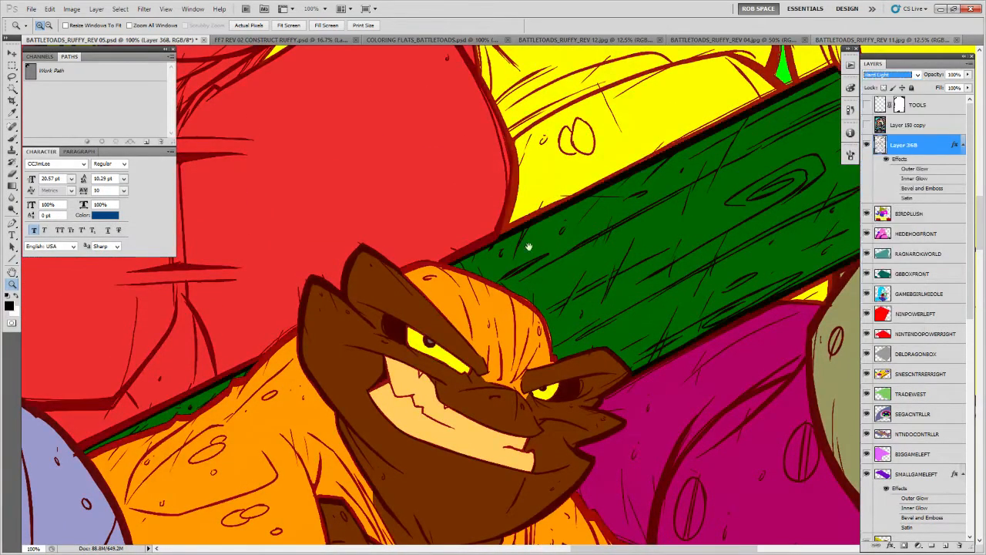
Examine the colored line art around the big toad's arm and the blue-faced toad, up to the whole poster
left_click_drag(528, 247, 543, 300)
mouse_move(610, 260)
left_mouse_down()
mouse_move(662, 352)
mouse_move(534, 304)
mouse_move(577, 285)
mouse_move(523, 328)
mouse_move(351, 347)
mouse_move(521, 321)
mouse_move(617, 264)
left_mouse_up()
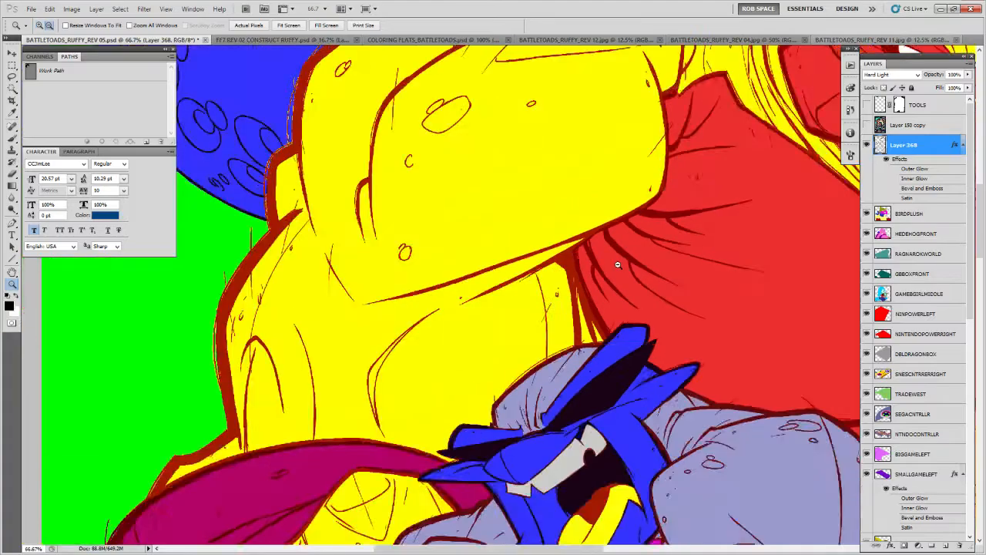
left_click(617, 265, "alt")
left_click(617, 264, "alt")
left_click(529, 352)
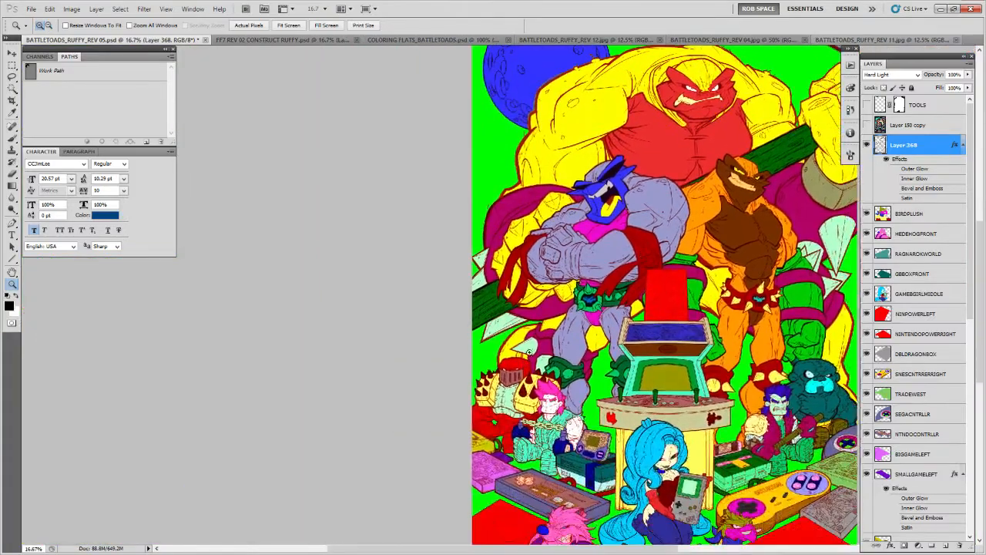
left_click_drag(571, 177, 601, 311)
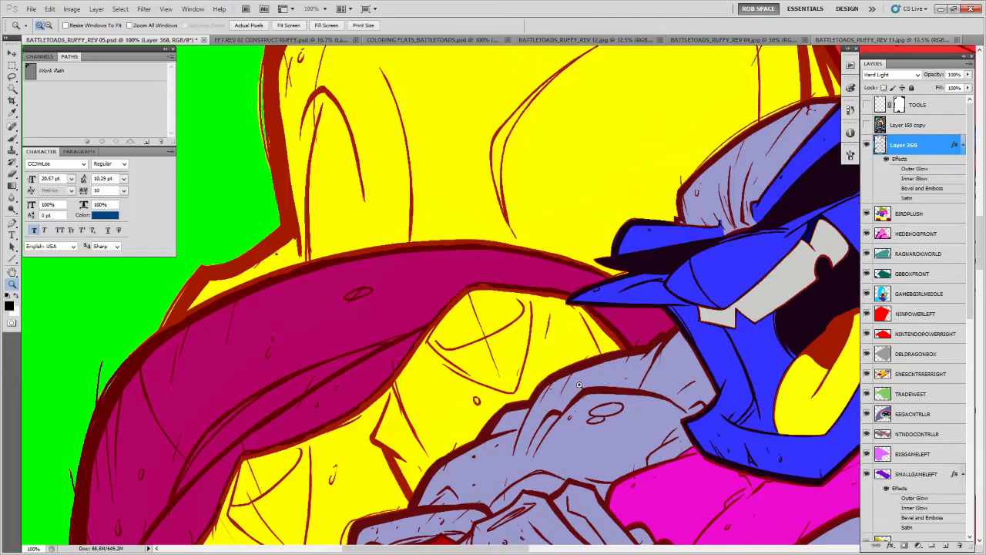
left_click(627, 353, "alt")
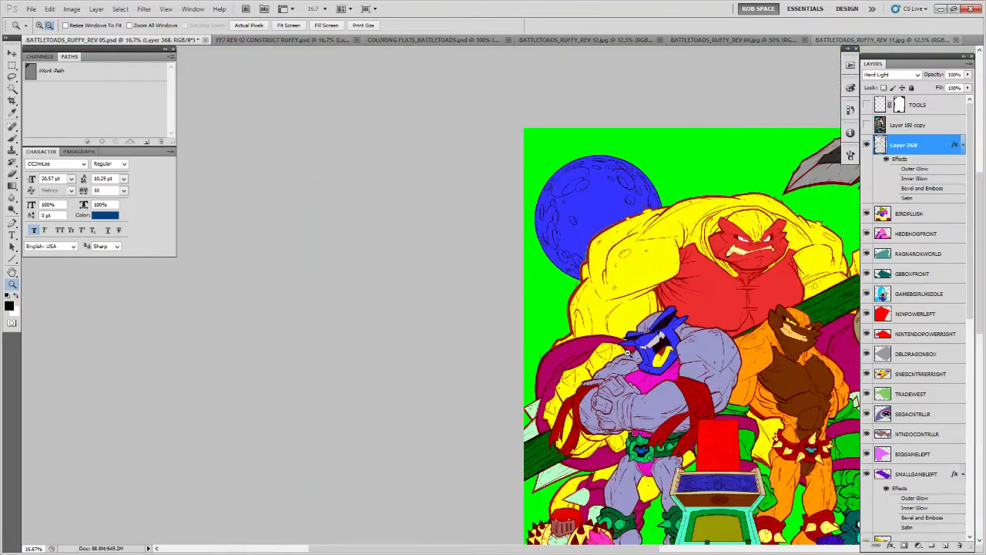
left_click(627, 353, "alt")
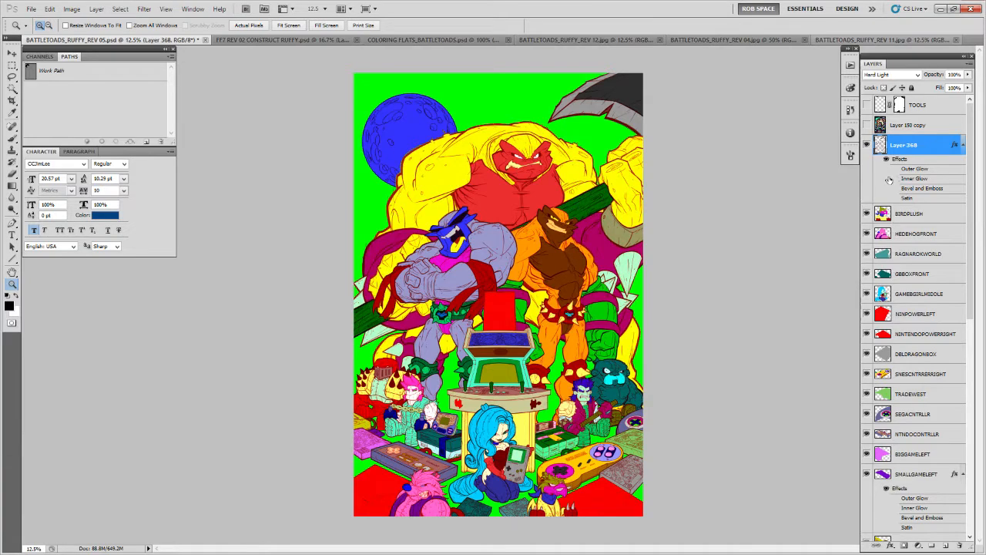
Compare the rendered artwork on Layer 150 copy with the flats by showing and hiding that layer twice
left_click(866, 125)
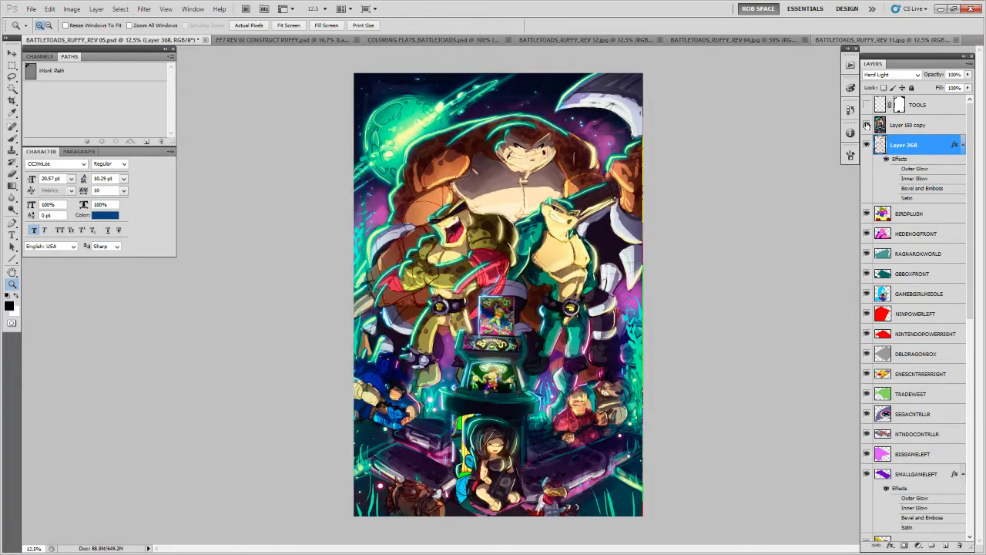
left_click(866, 125)
left_click(866, 125)
left_click(865, 124)
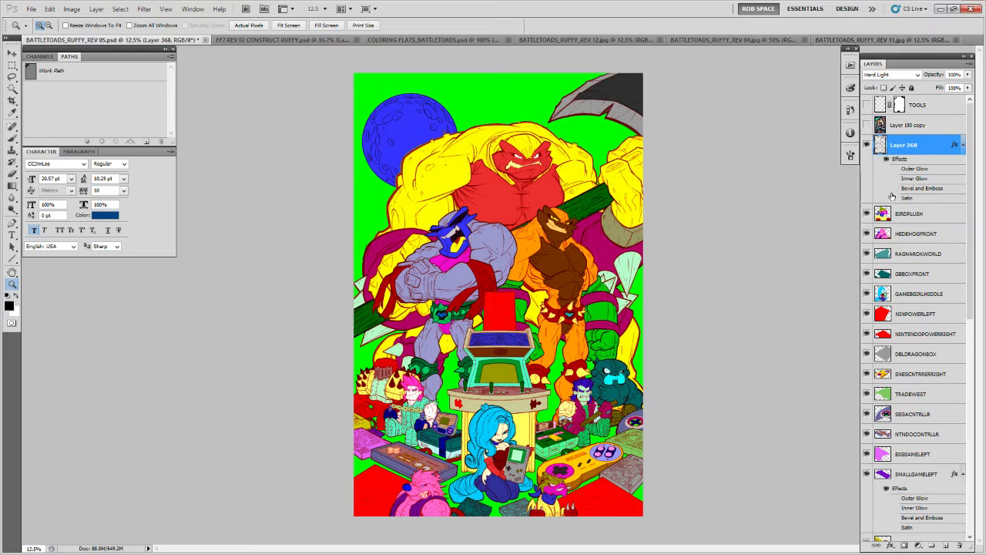
Pick the toads' layers directly from the artwork, moving between BIGFROG and GLOVESFROG and ending on KNUCKLEFROG, and activate the Move tool
left_click(520, 205, "ctrl")
left_click(545, 245, "ctrl")
left_click(520, 217, "ctrl")
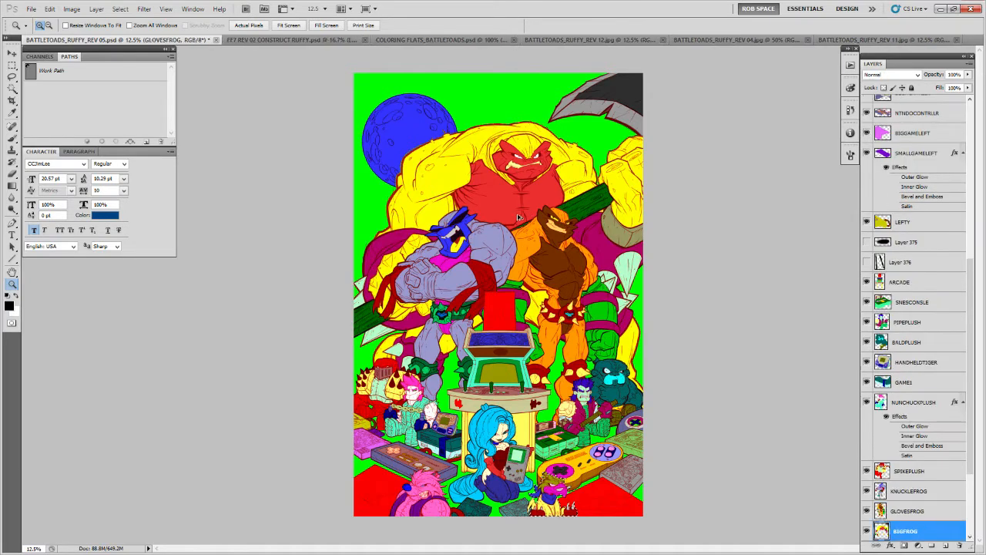
left_click(497, 260, "ctrl")
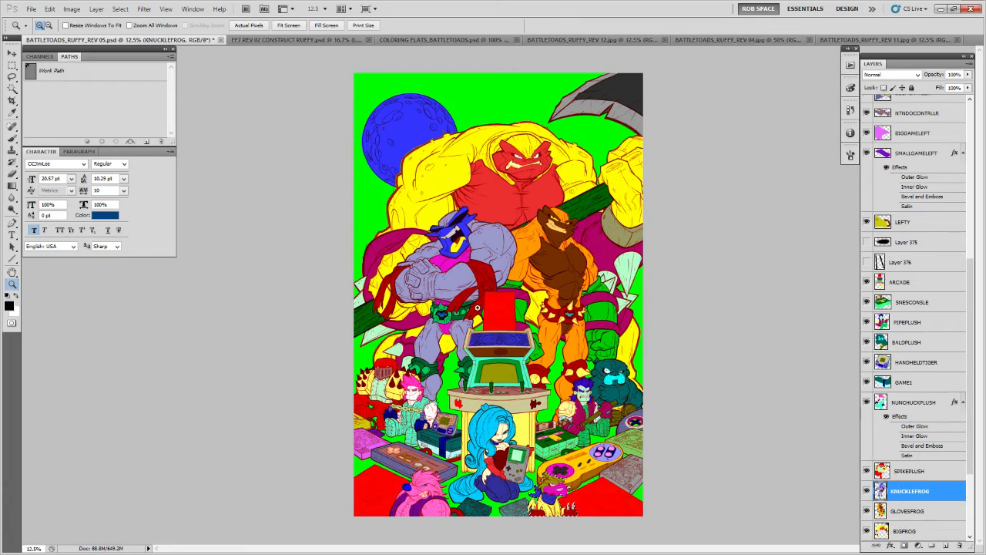
key("v")
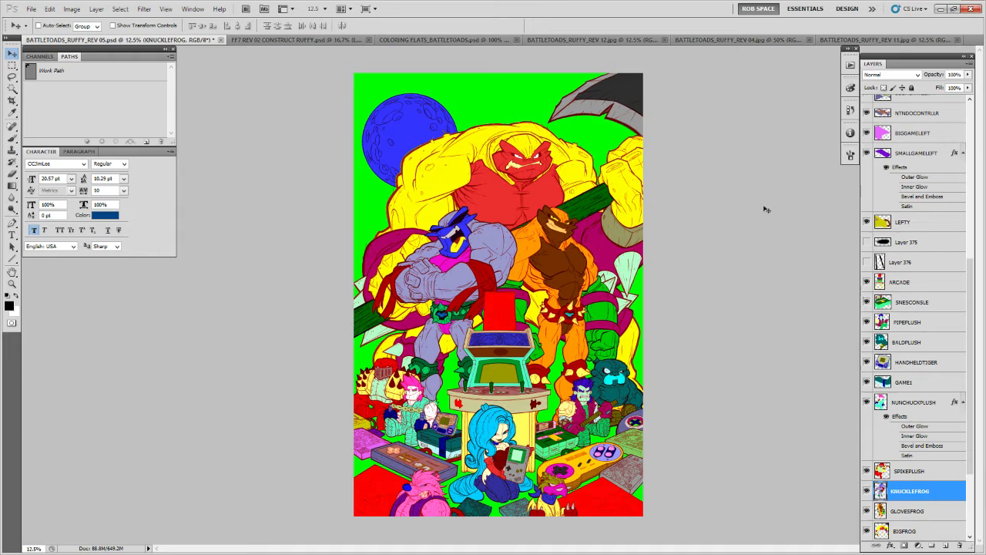
Look at COLORING FLATS_BATTLETOADS.psd and BATTLETOADS_RUFFY_REV 12.jpg, and return to BATTLETOADS_RUFFY_REV 05.psd
left_click(457, 42)
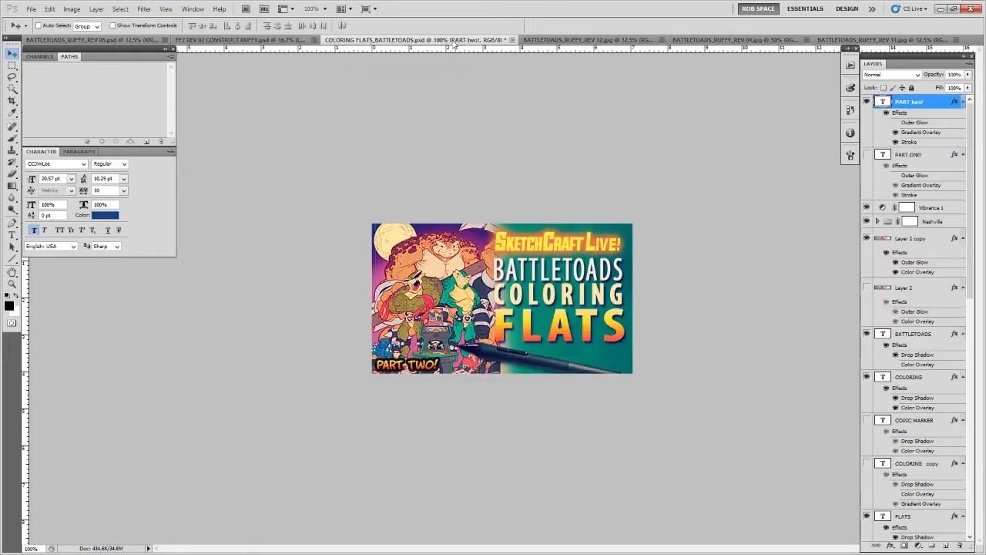
left_click(546, 39)
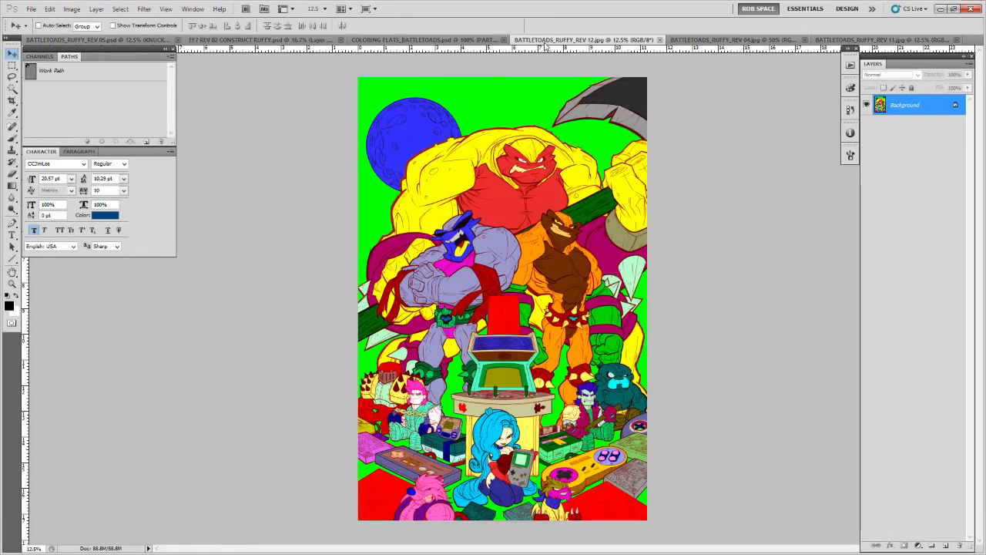
left_click(159, 39)
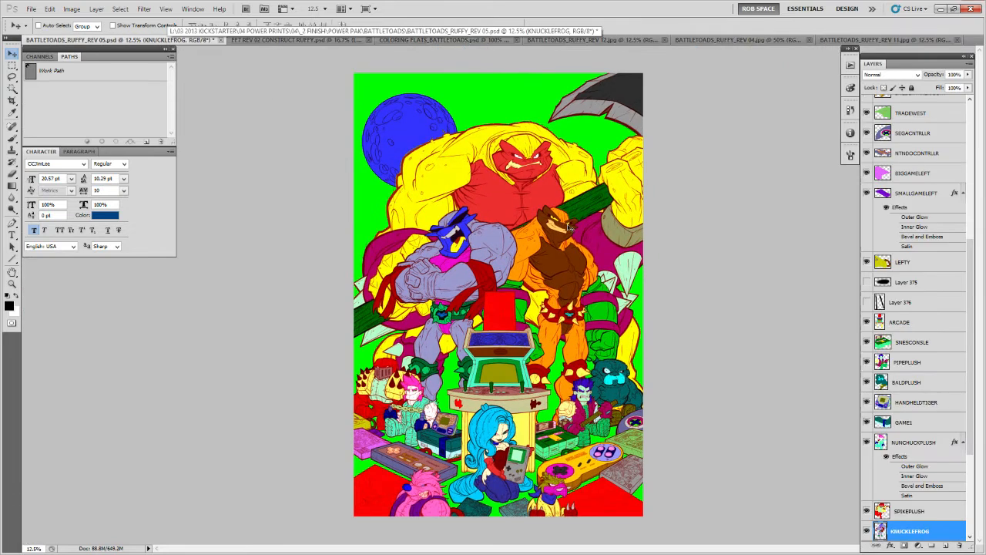